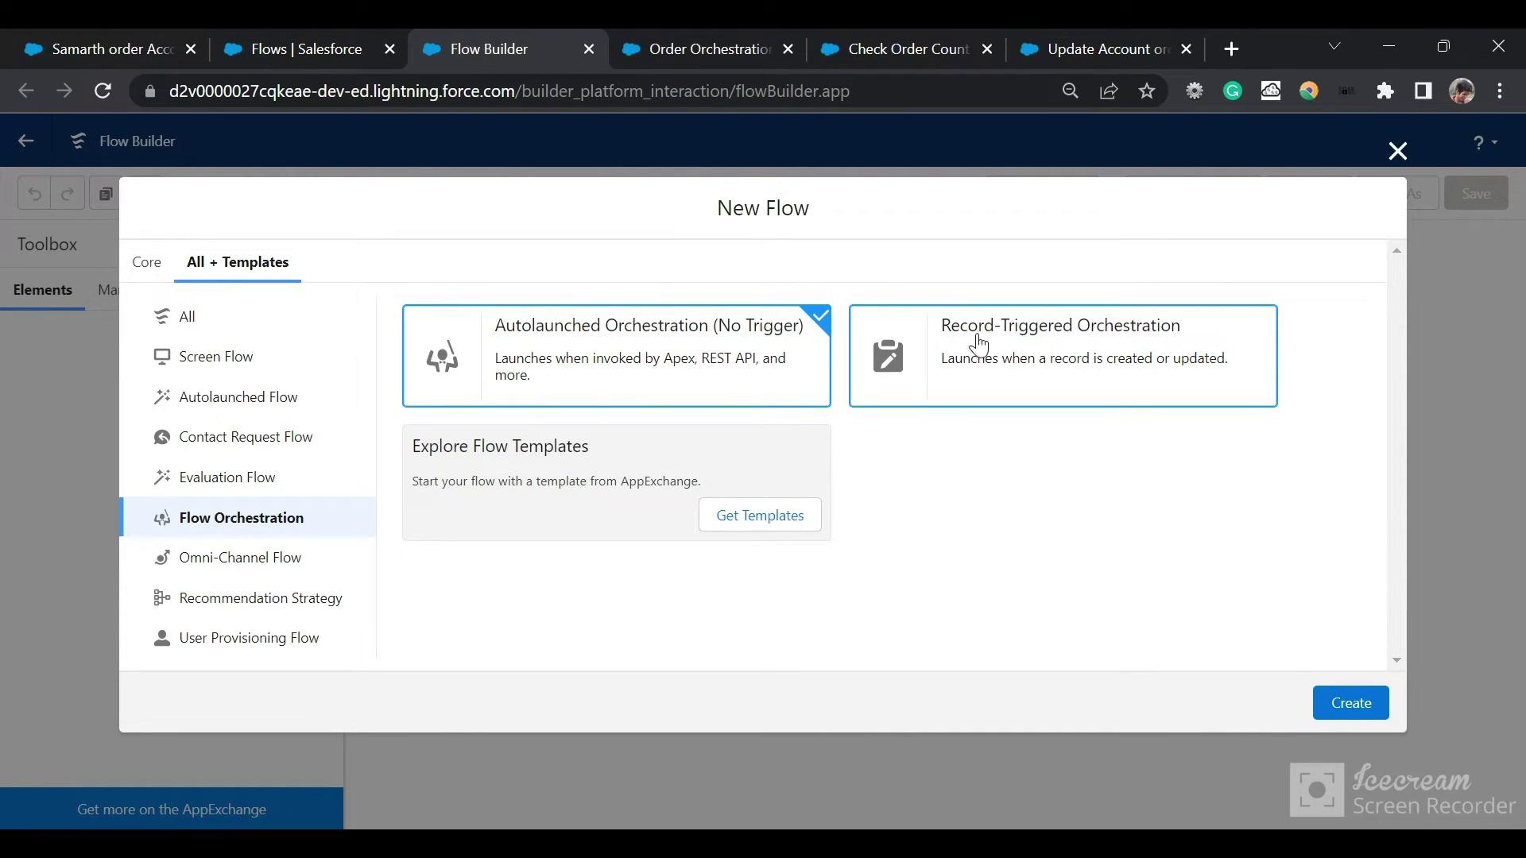
Look at the Evaluation Flow type, and review the object and trigger settings of the Order Orchestration's start element.
left_click(212, 480)
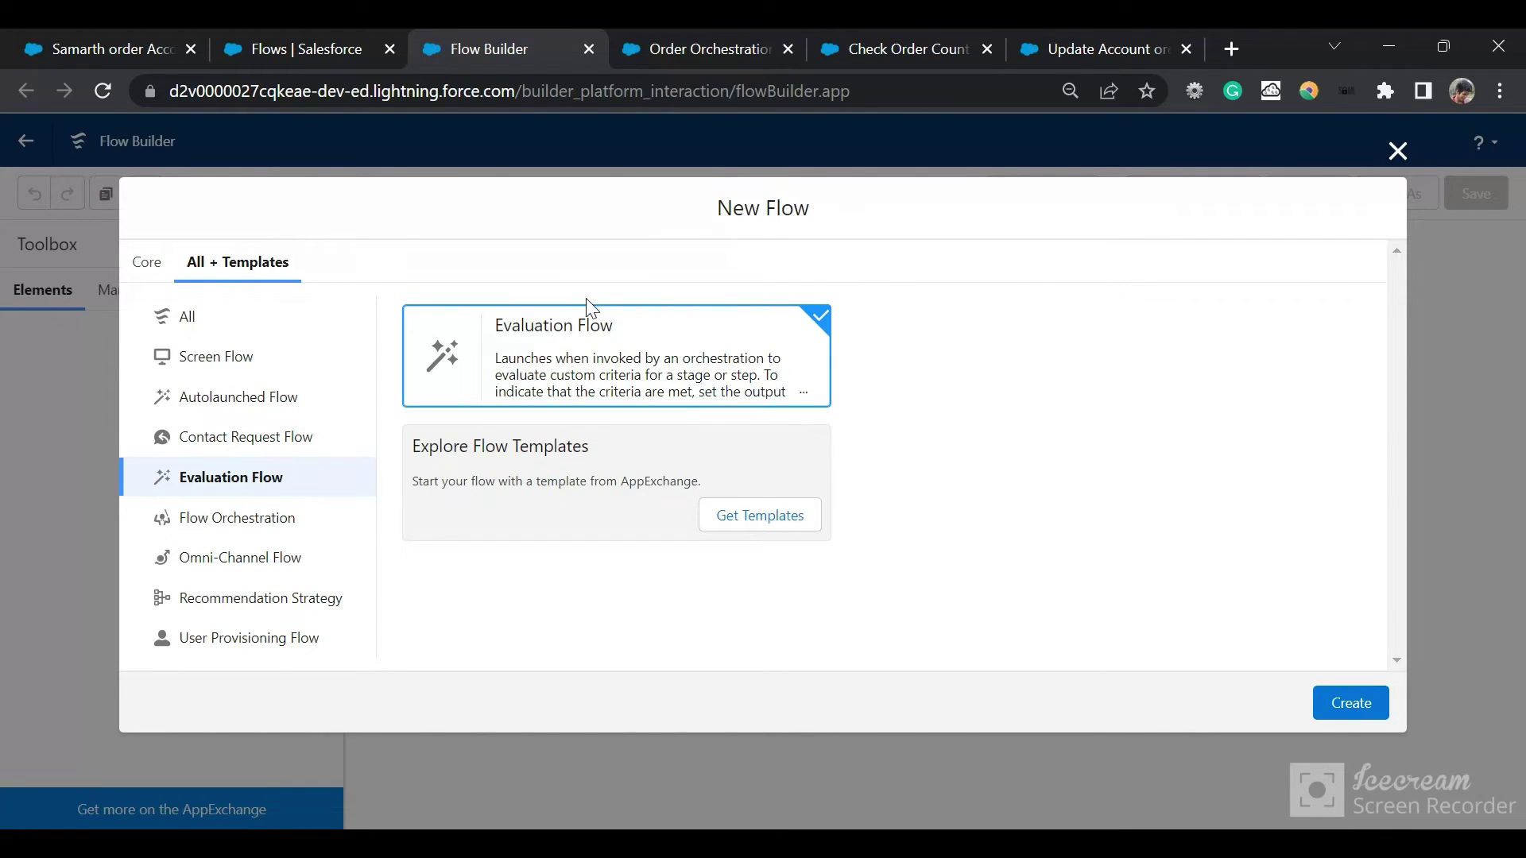
left_click(689, 56)
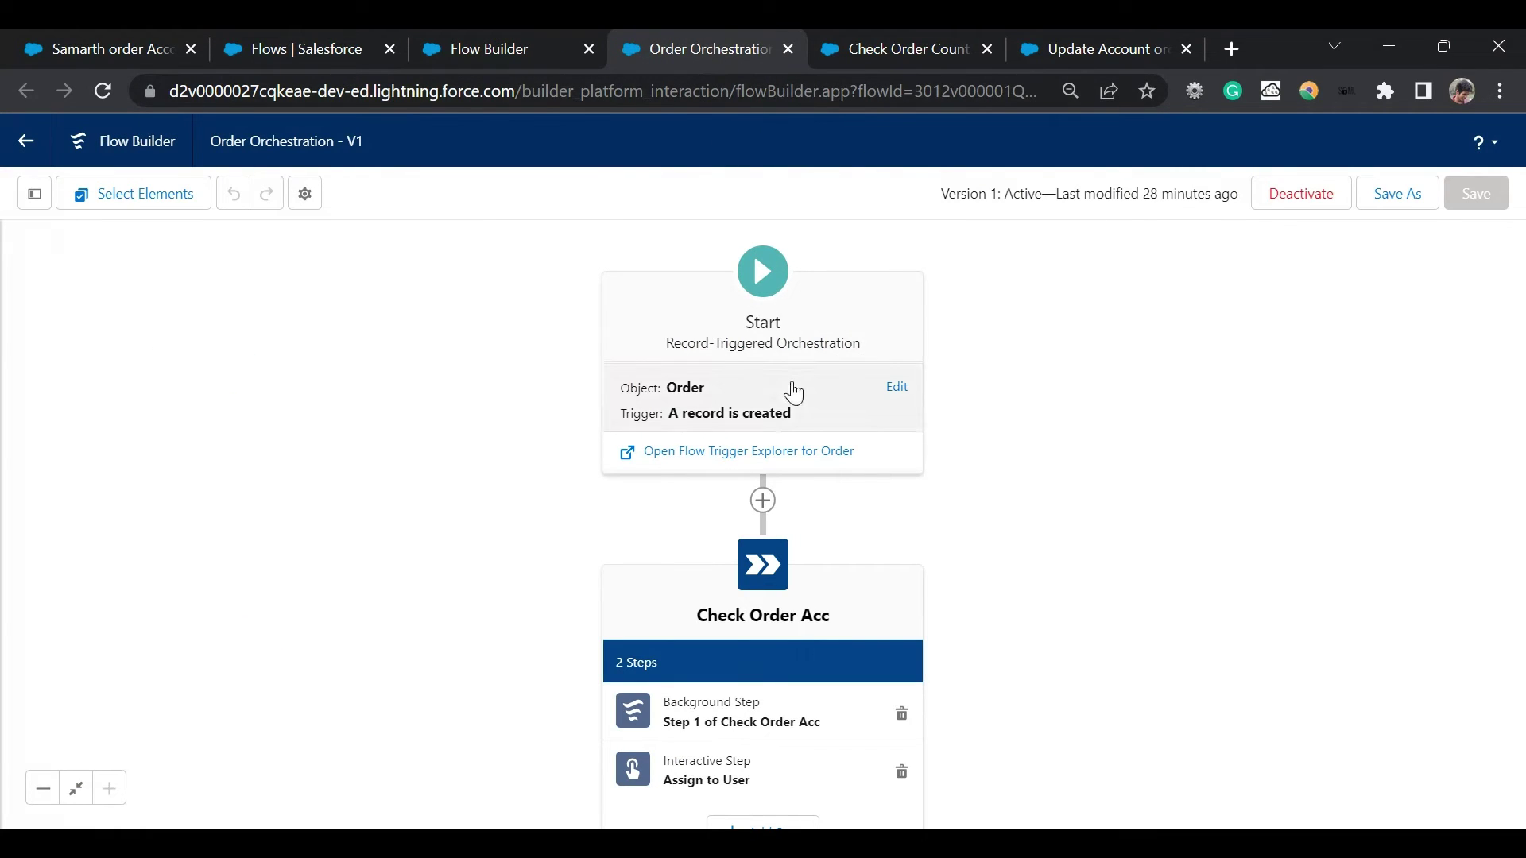
right_click(992, 395)
left_click(930, 504)
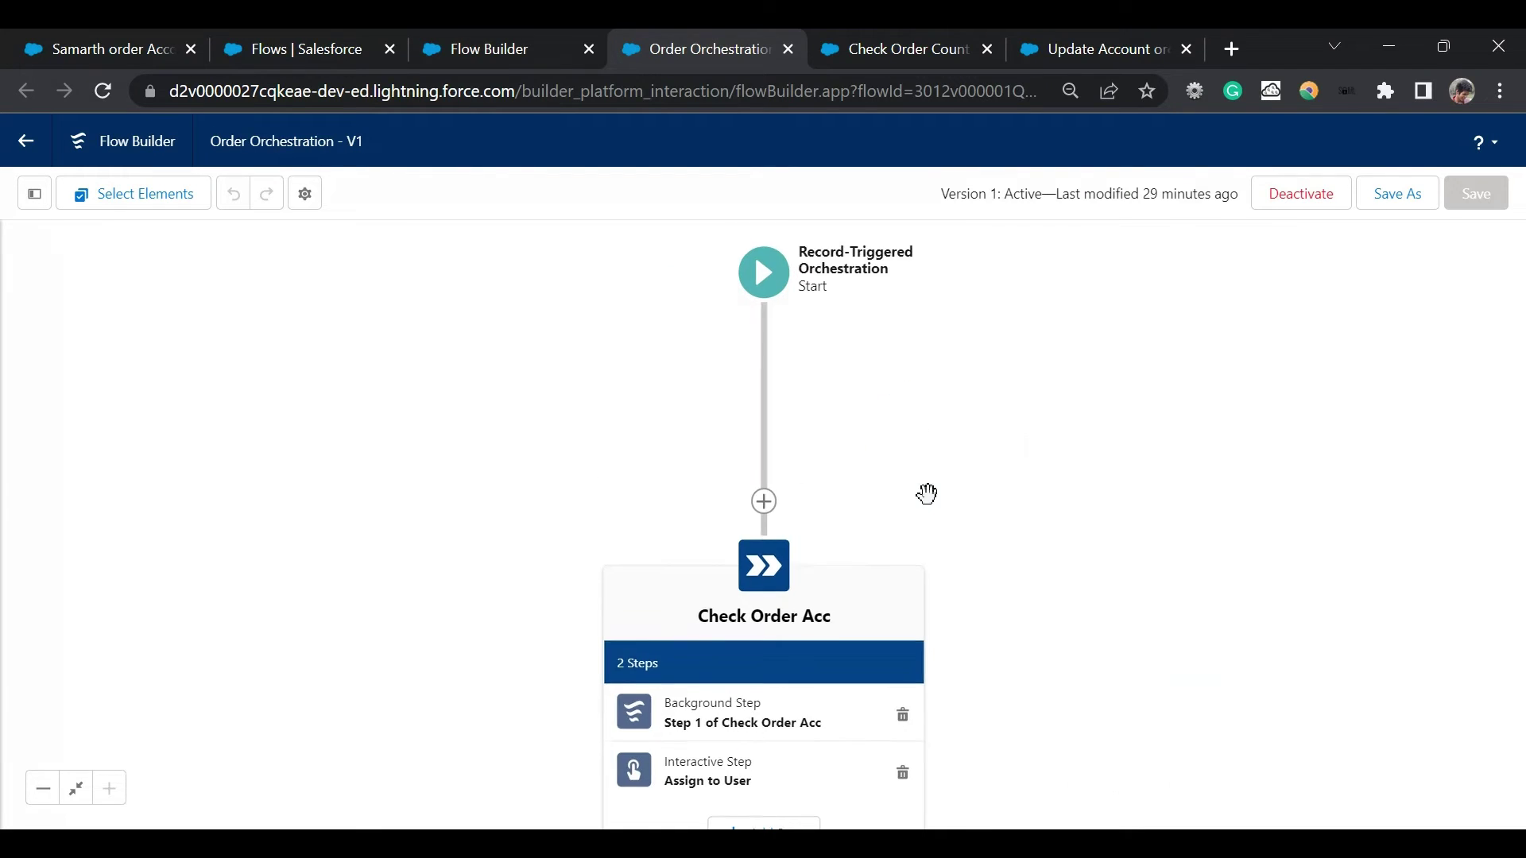
left_click(770, 280)
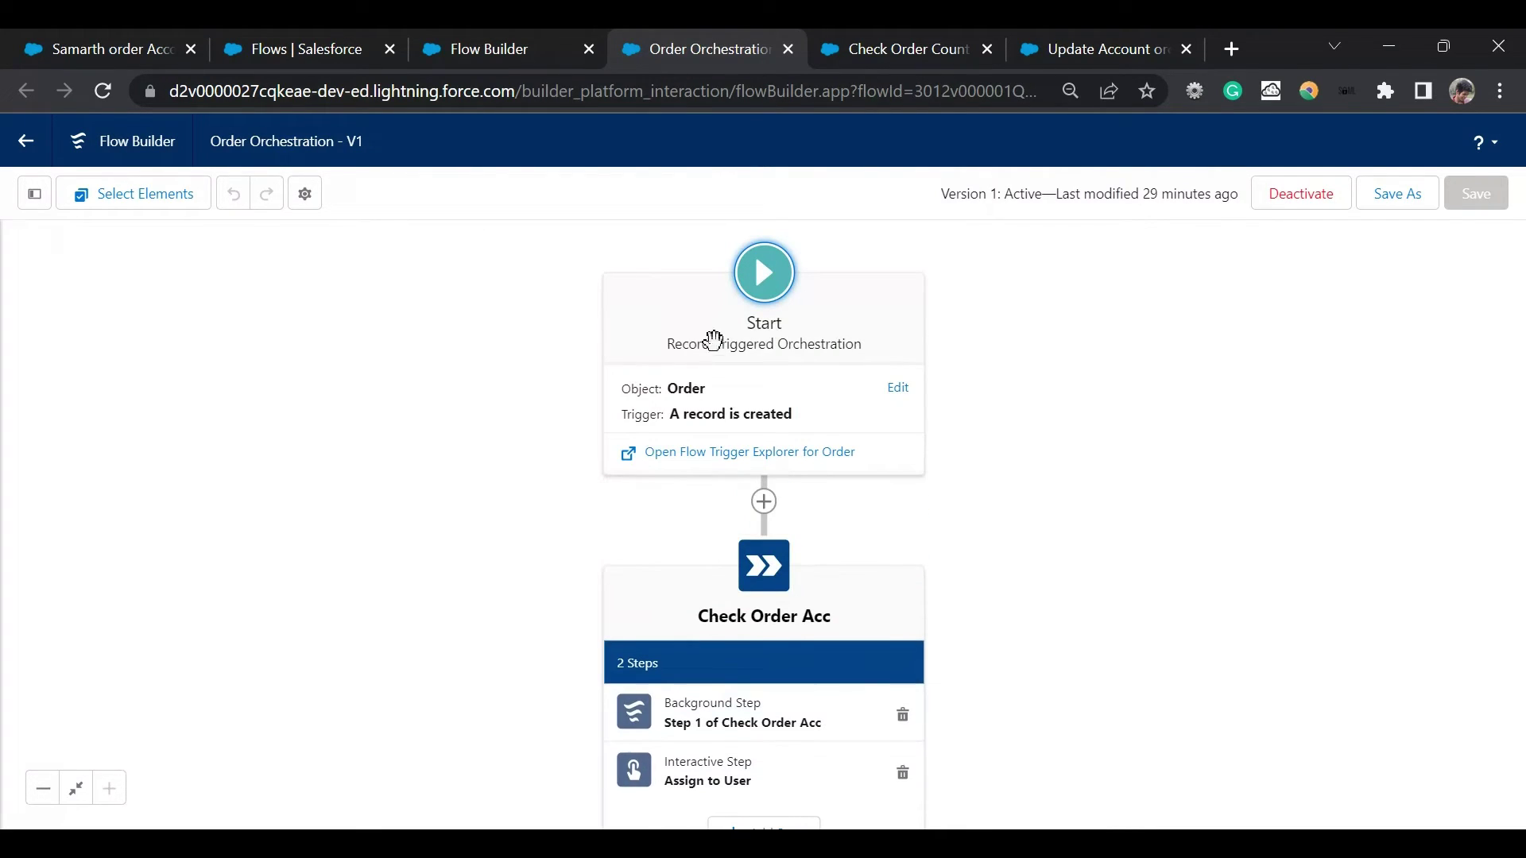
left_click(722, 412)
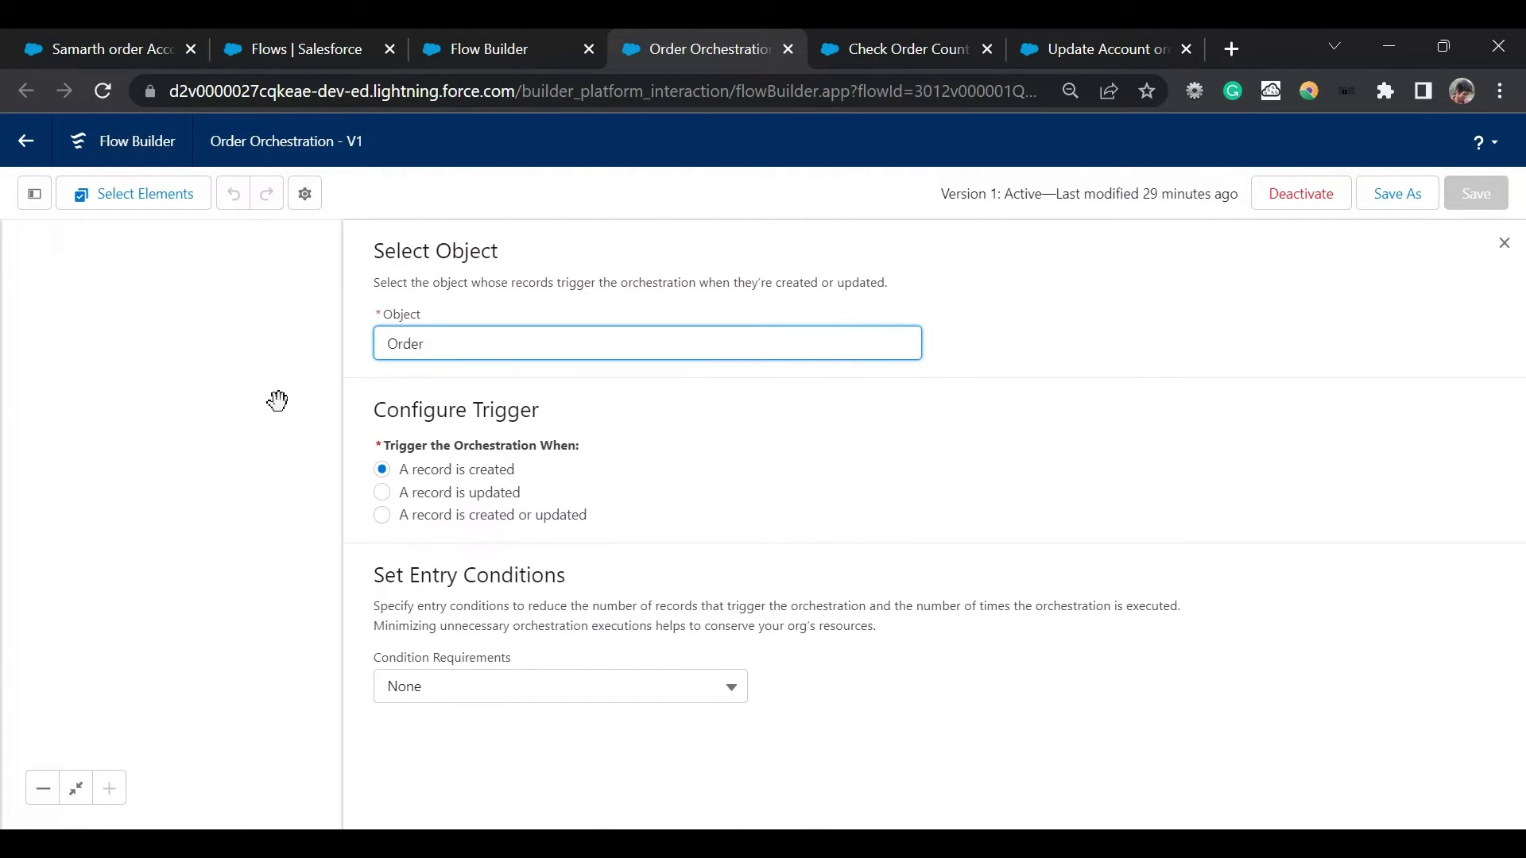
left_click(1505, 245)
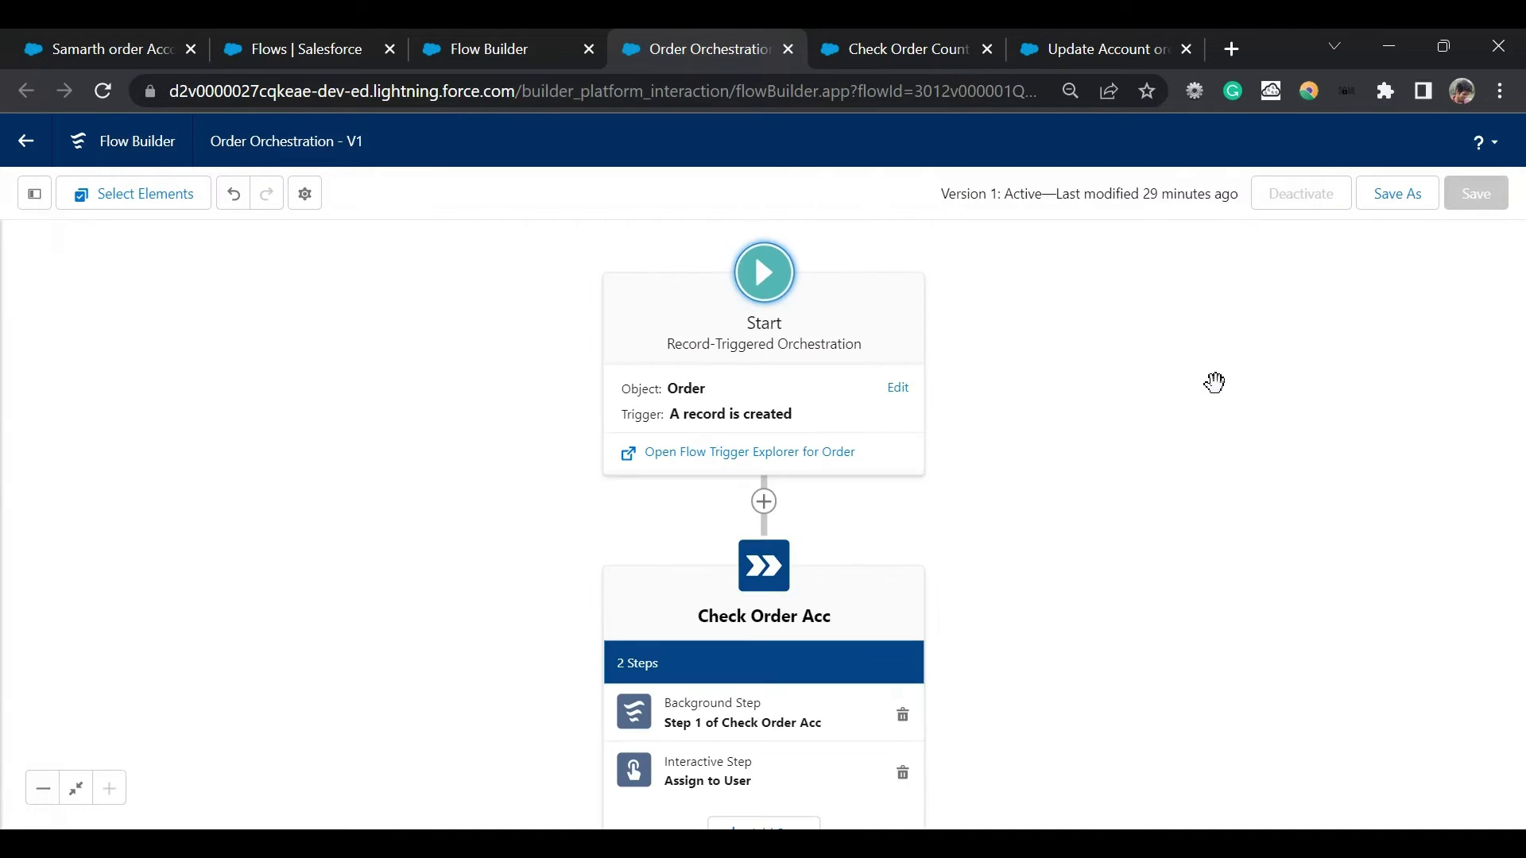
Open Step 1 of the Check Order Acc stage and review the available options for its entry condition.
scroll(1039, 480, "down", 4)
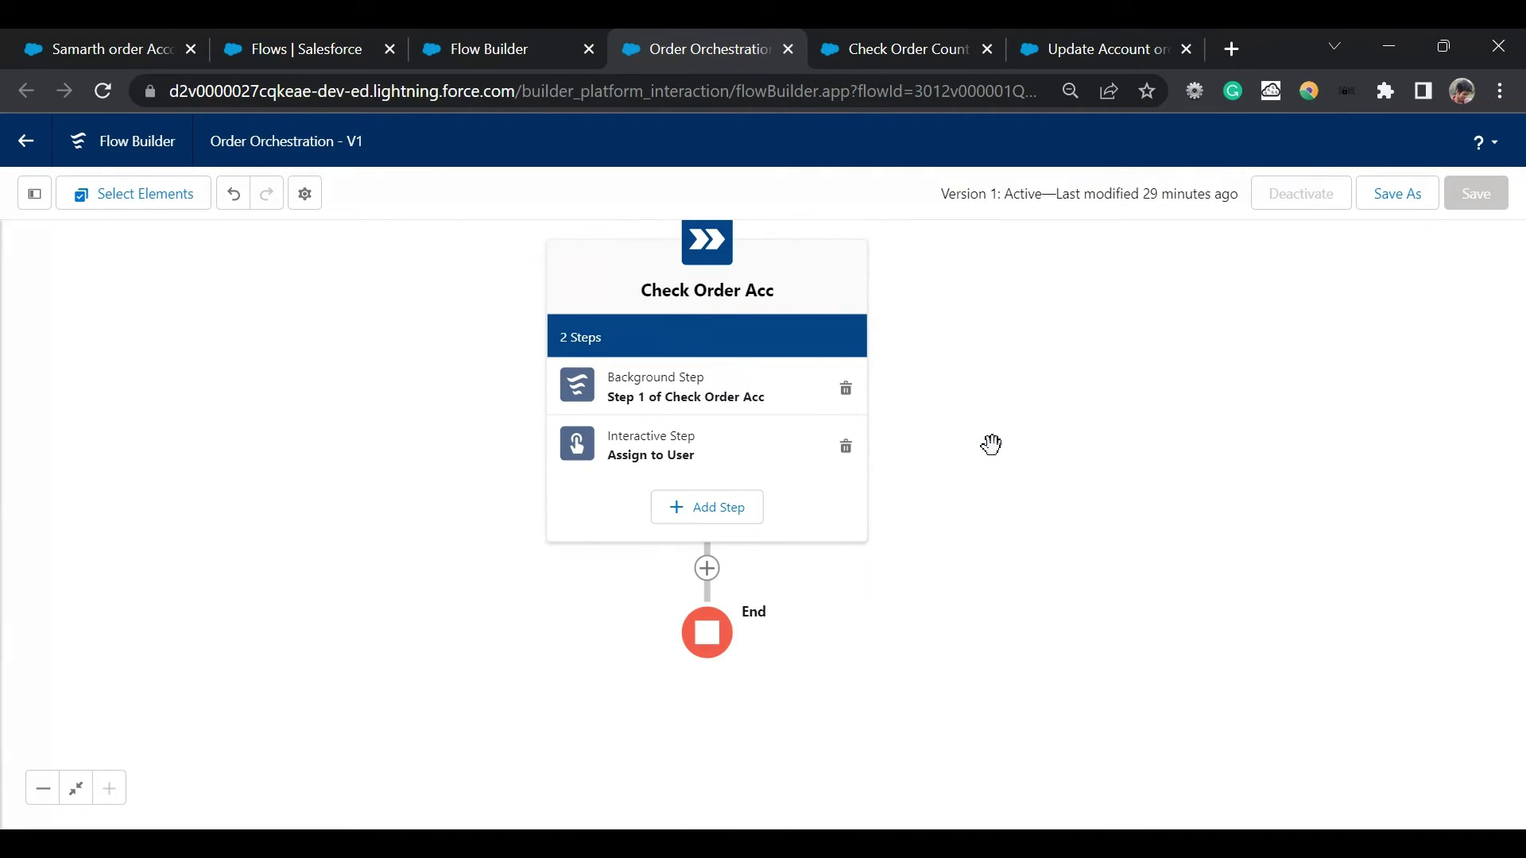
right_click(912, 487)
left_click(919, 538)
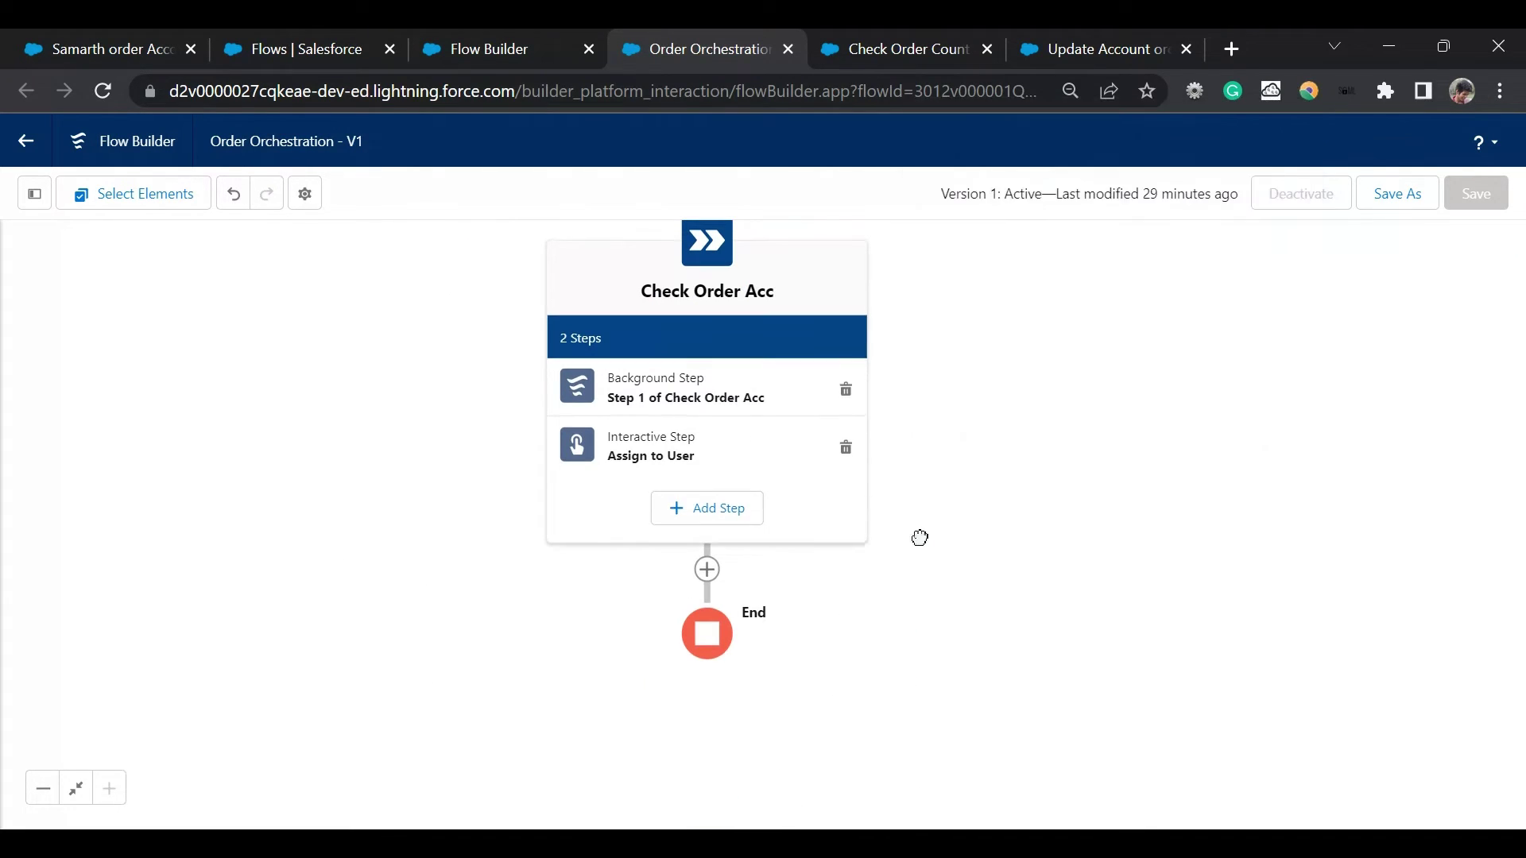
right_click(1028, 437)
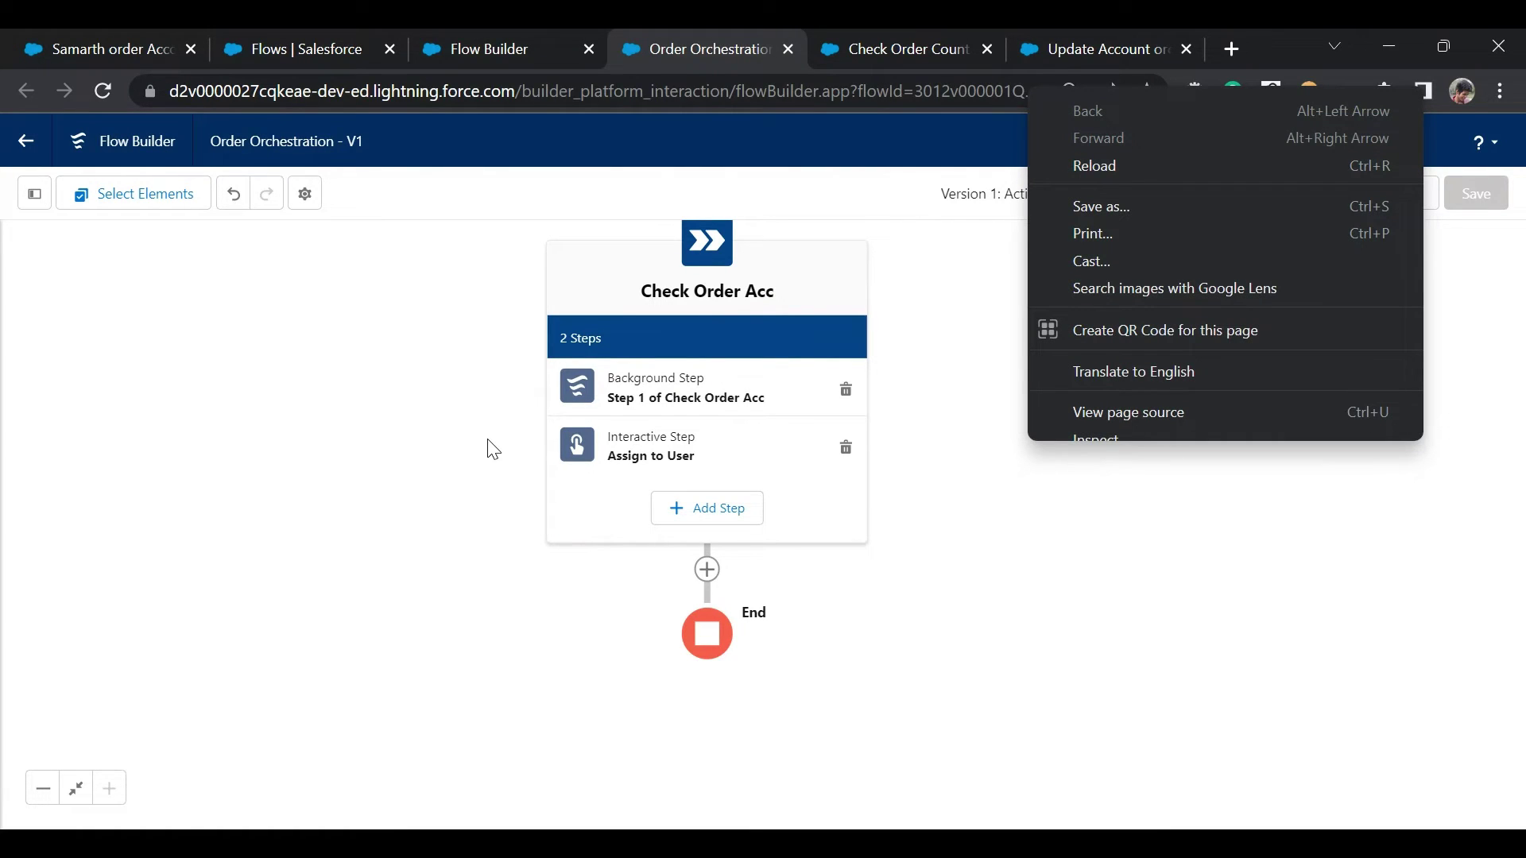
left_click(710, 392)
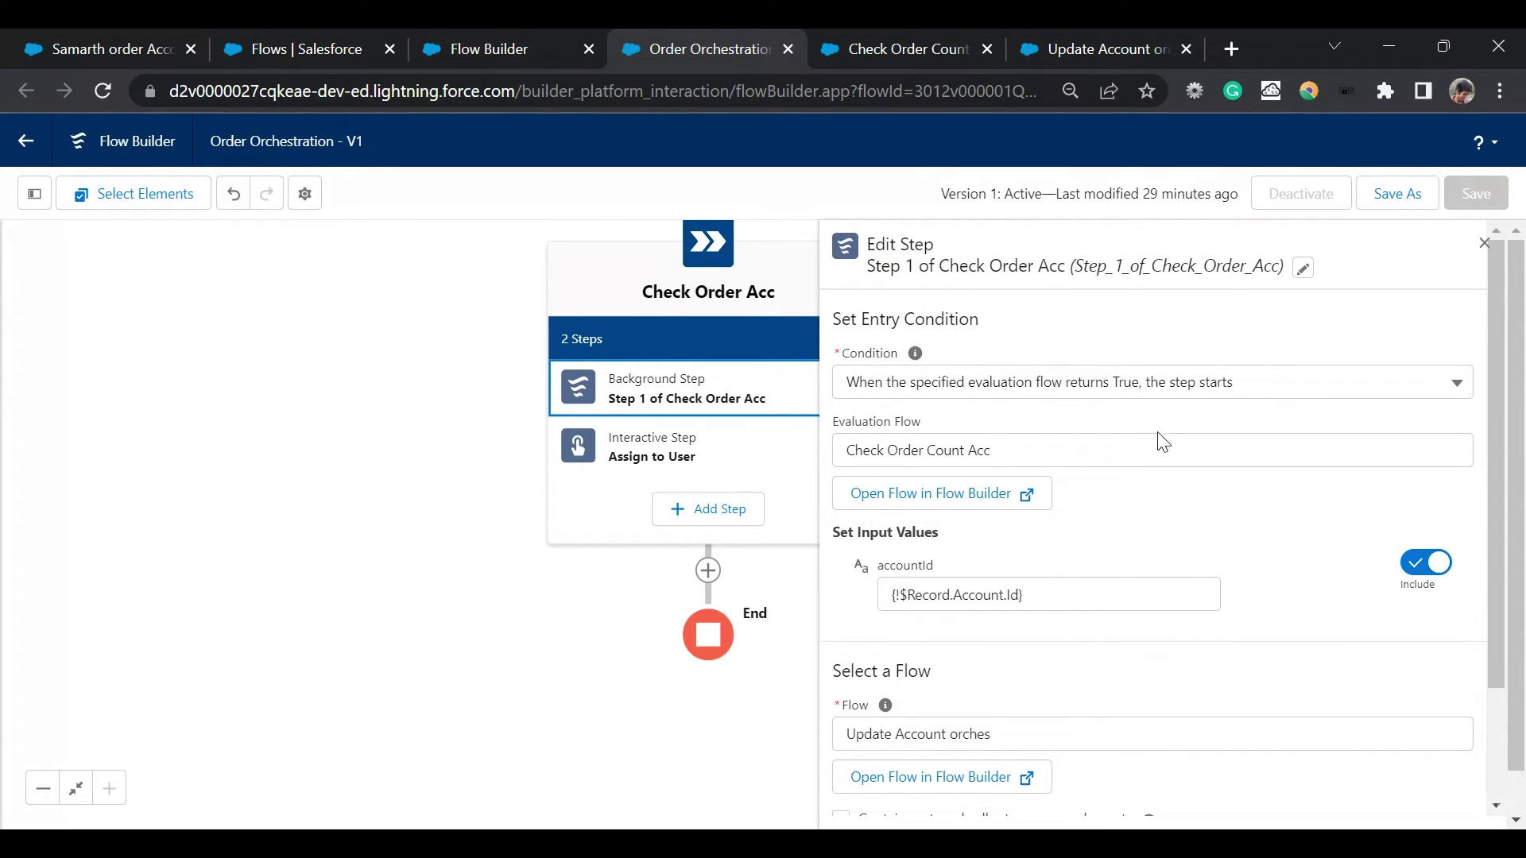
left_click(1030, 393)
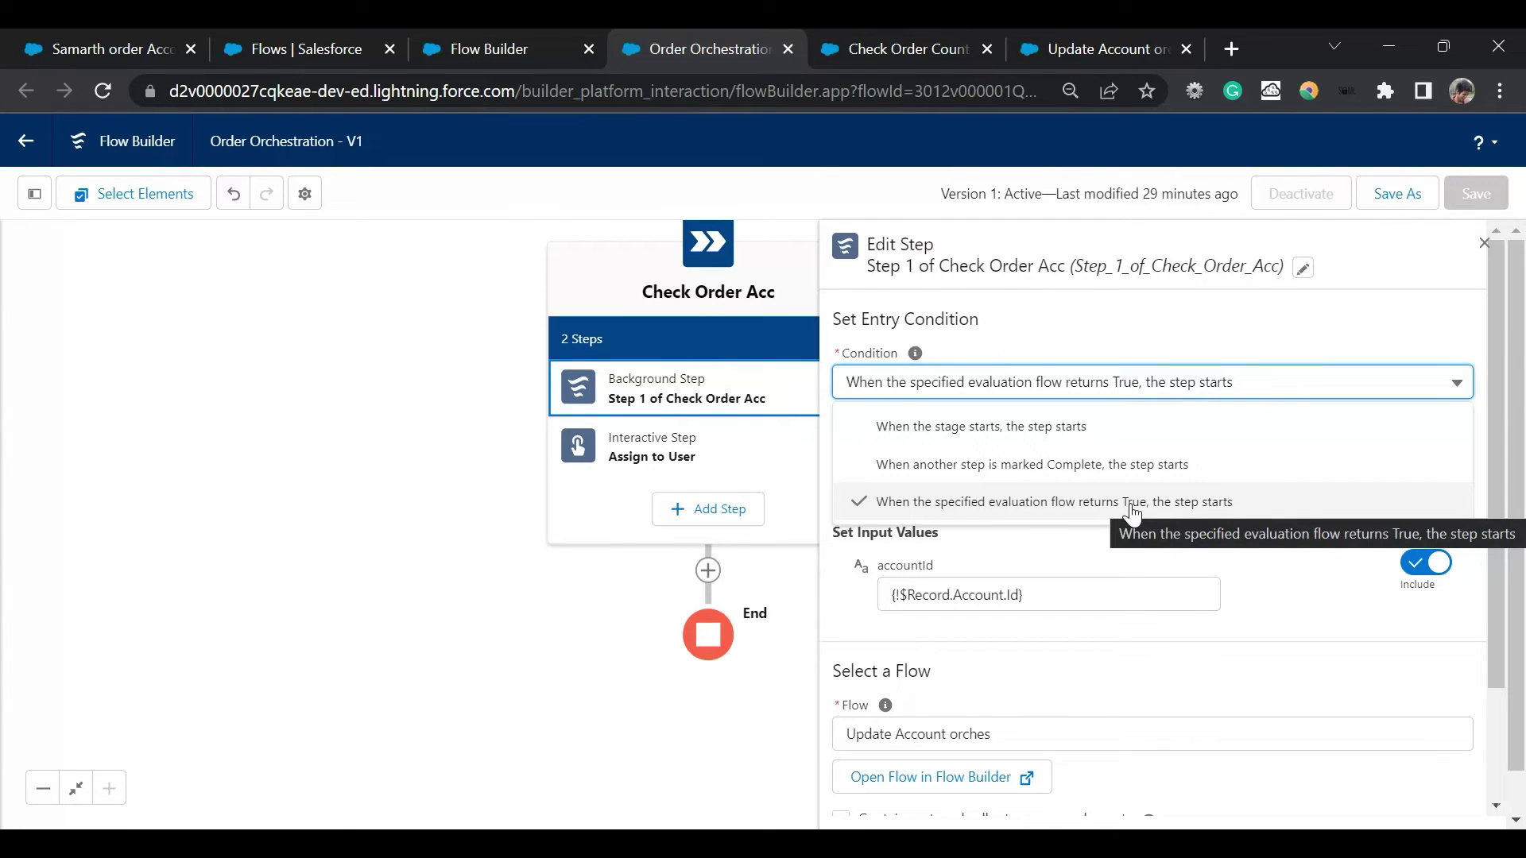
left_click(1132, 364)
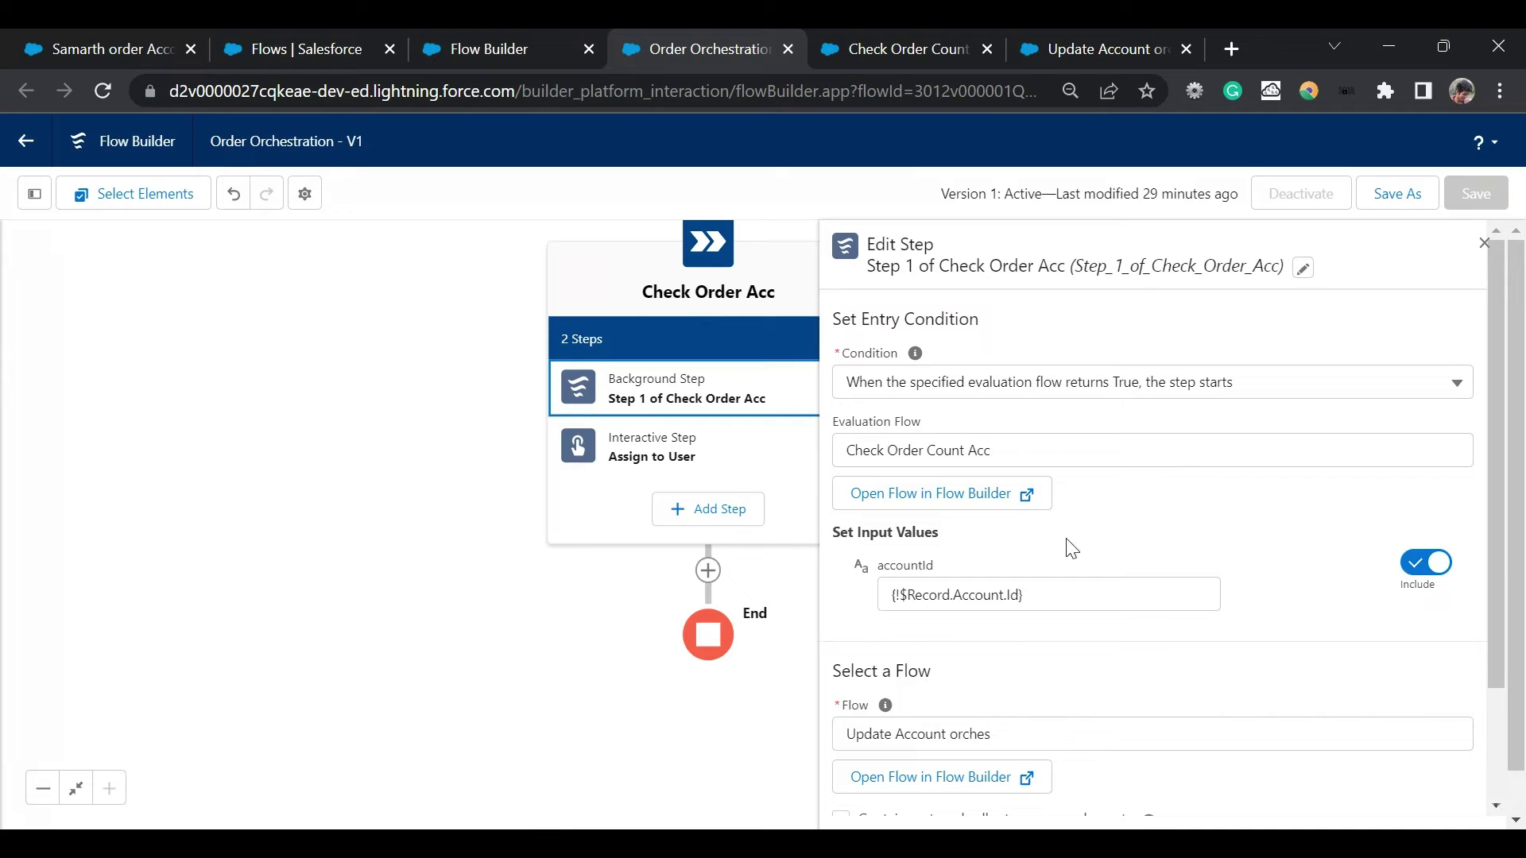
Switch to the Check Order Count Acc flow and inspect the object and filter conditions of its Get Orders element.
left_click(903, 36)
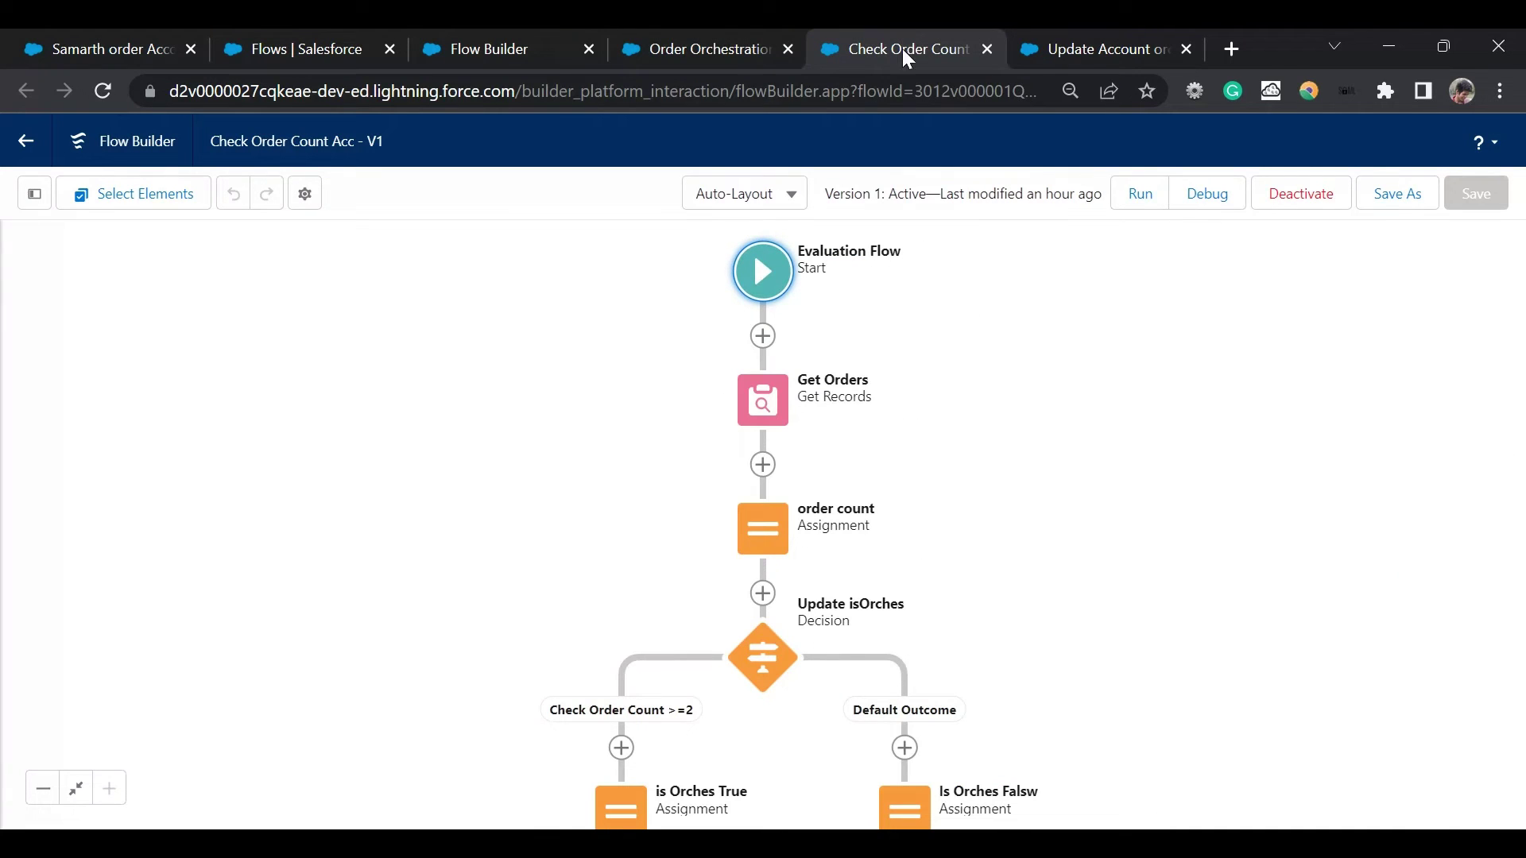
left_click_drag(1019, 416, 991, 395)
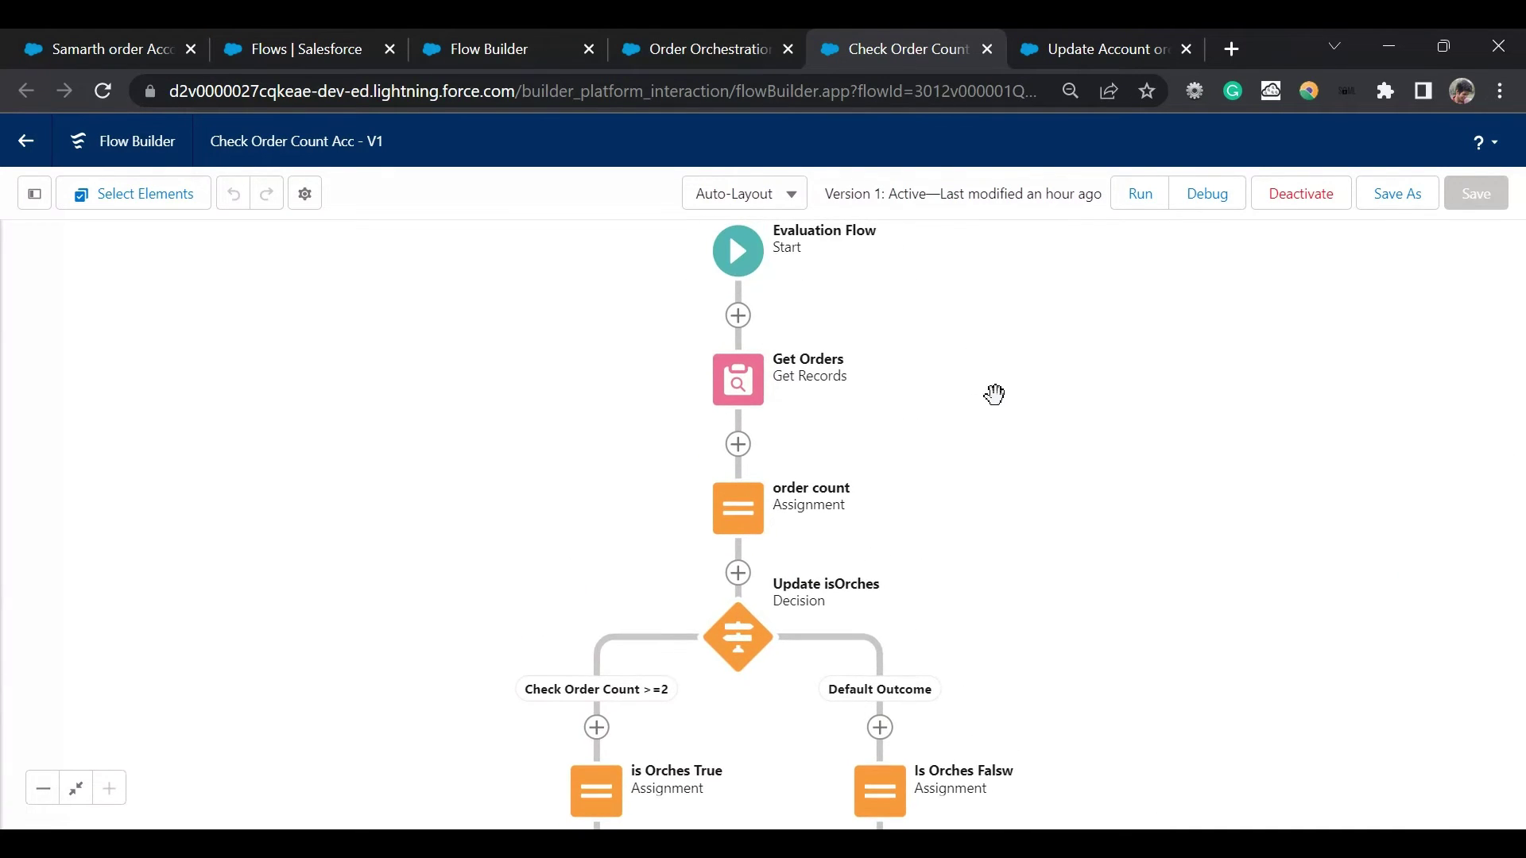
left_click(736, 403)
left_click(739, 647)
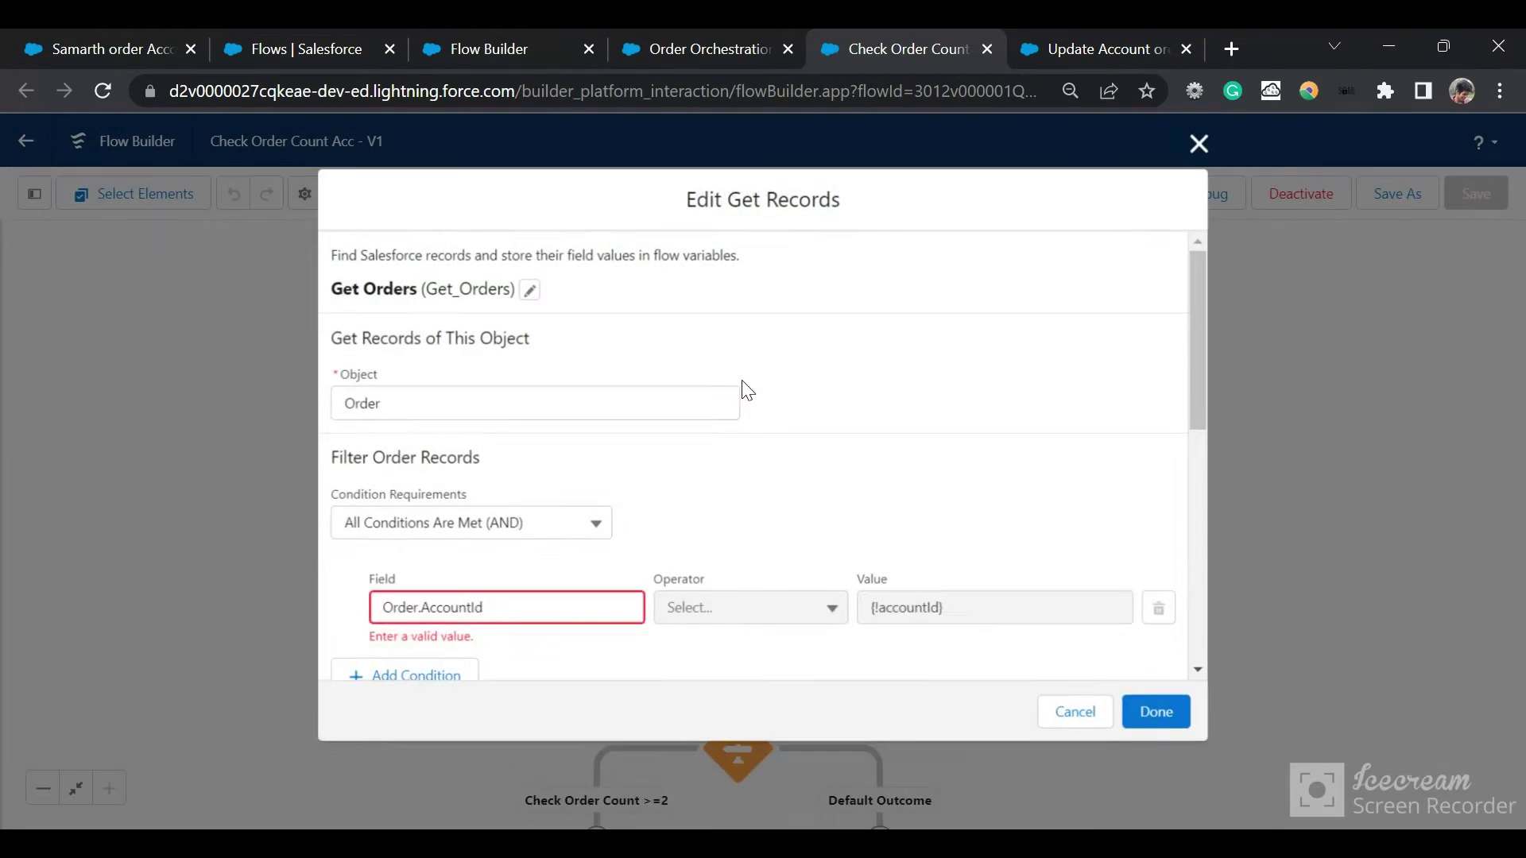
scroll(787, 519, "down", 10)
scroll(783, 518, "up", 10)
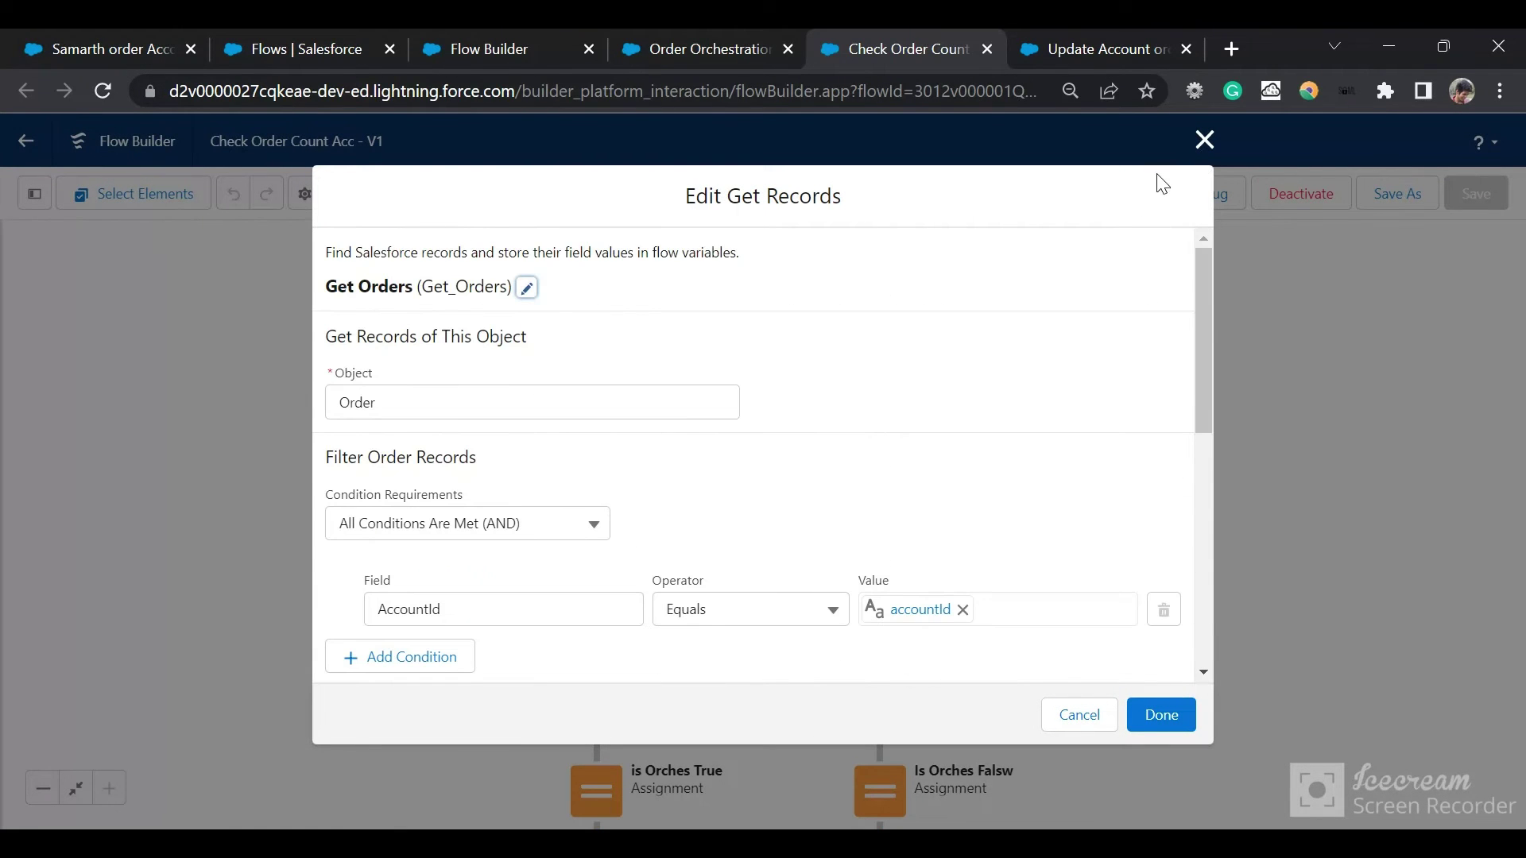
left_click(1203, 141)
Inspect the variable, operator and value set in the order count assignment.
scroll(1164, 413, "down", 3)
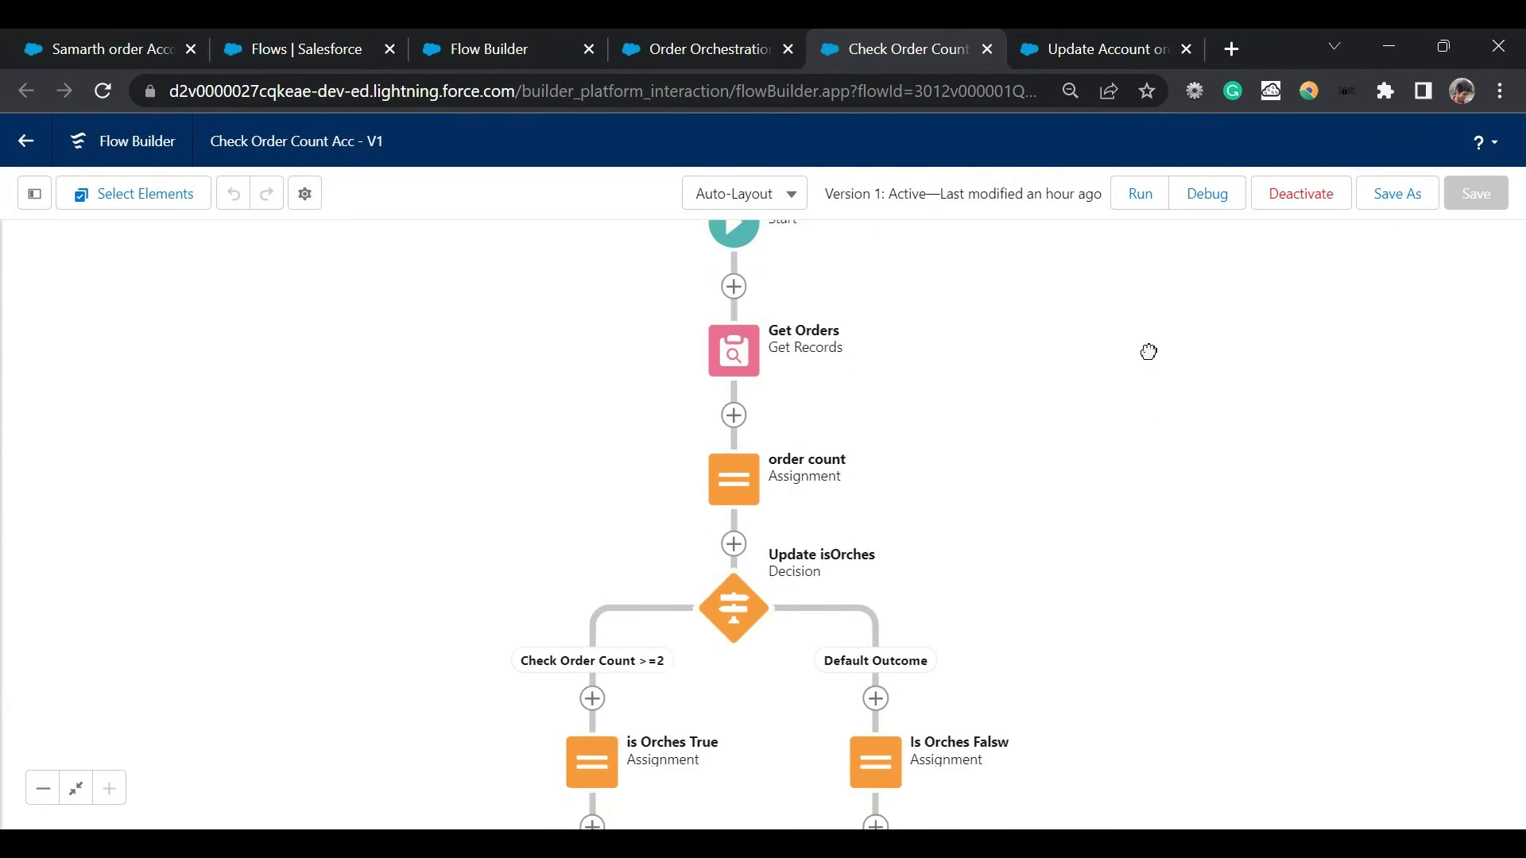
double_click(701, 425)
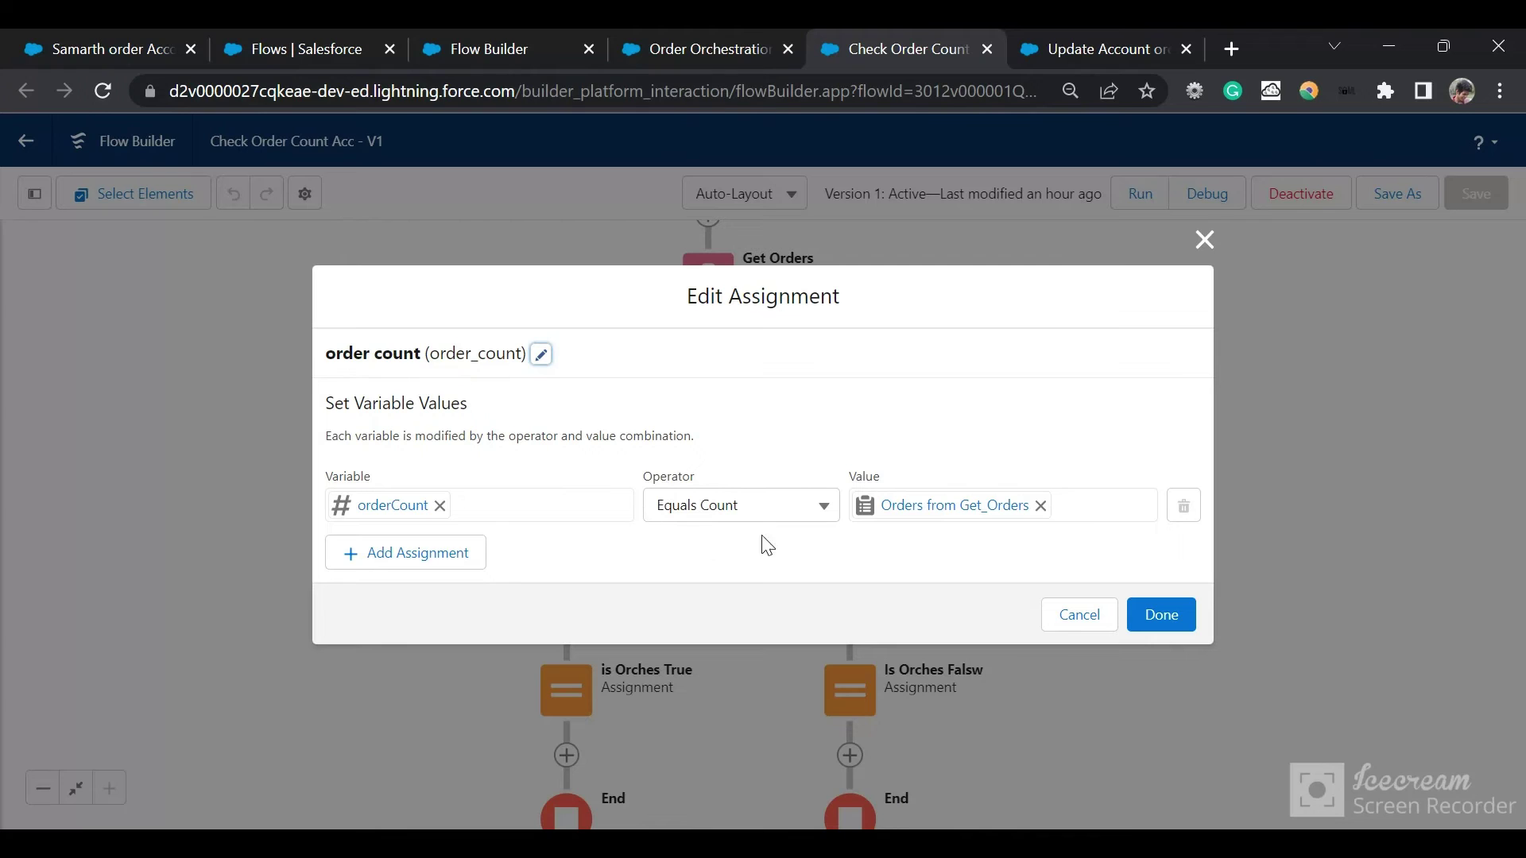
left_click(1205, 239)
Inspect the variable values set in the is Orches True and Is Orches Falsw assignments below the Update isOrches decision.
left_click_drag(1200, 433, 1139, 312)
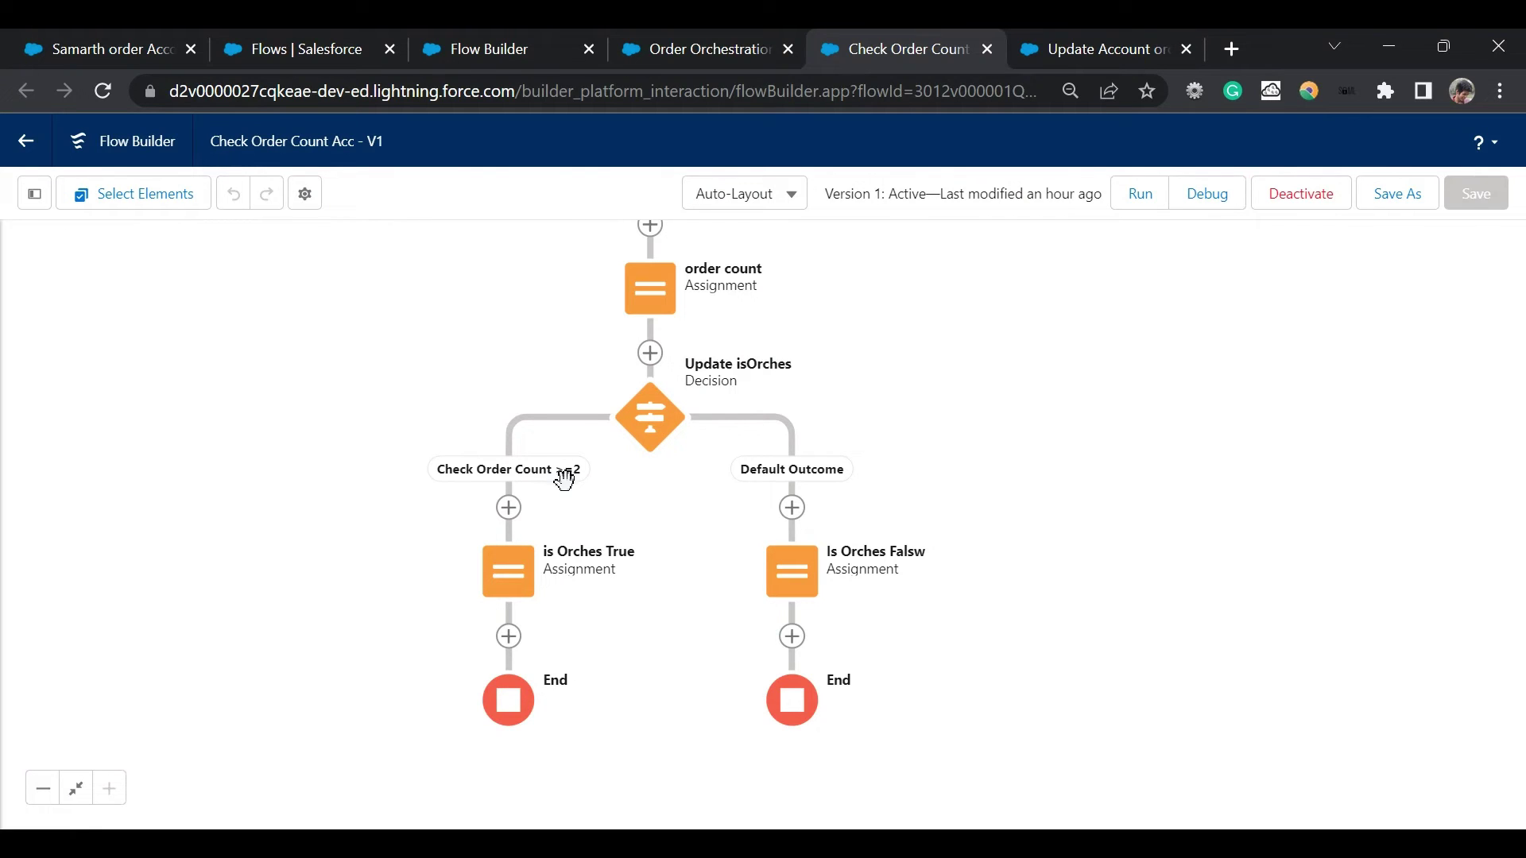
left_click(521, 576)
left_click(511, 804)
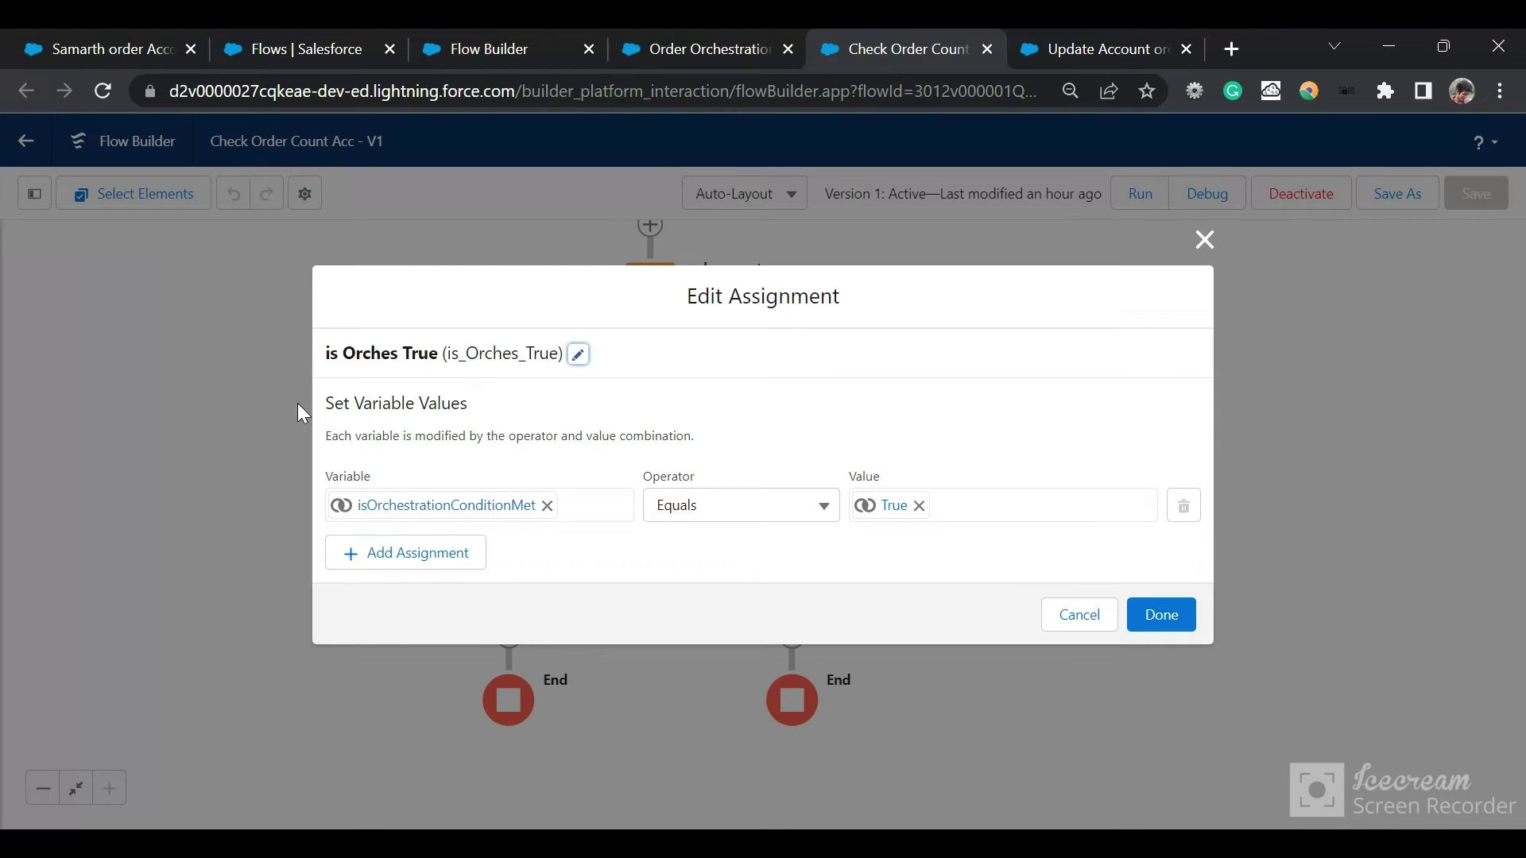
key("ctrl+shift+Tab")
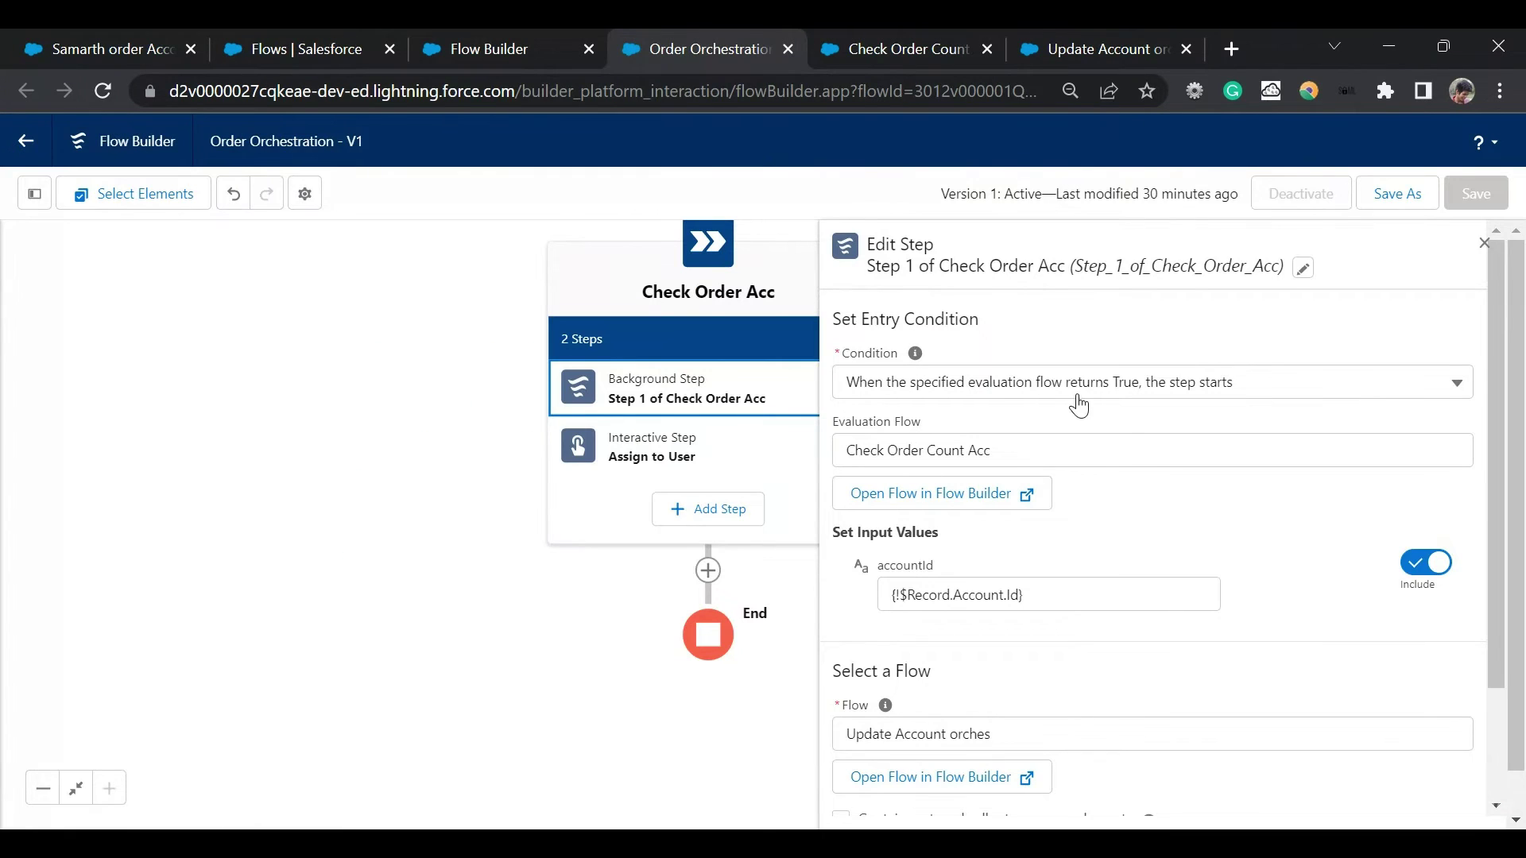
left_click(896, 30)
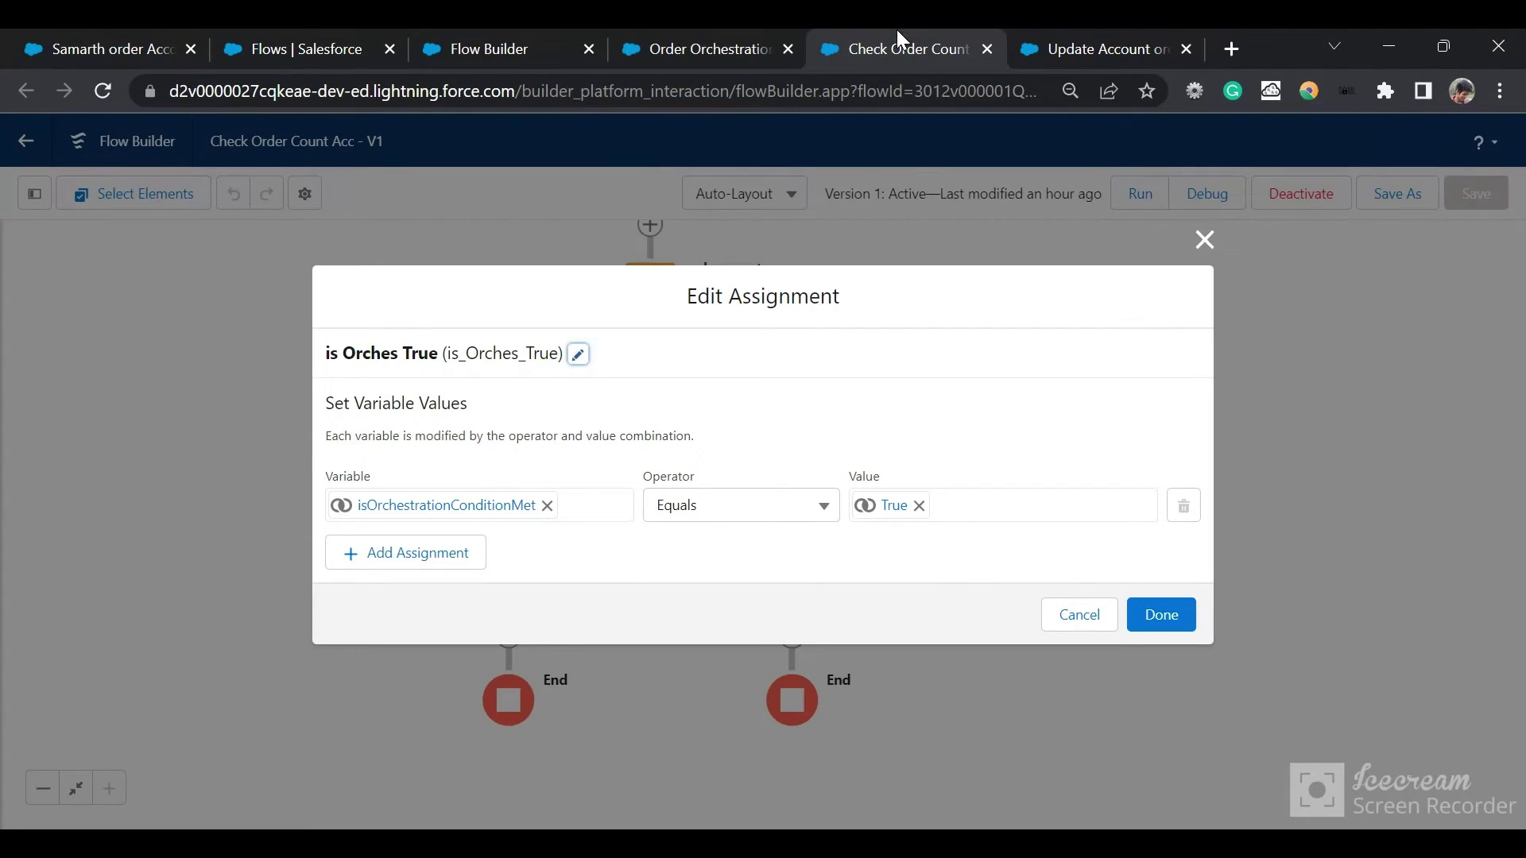
left_click(1206, 240)
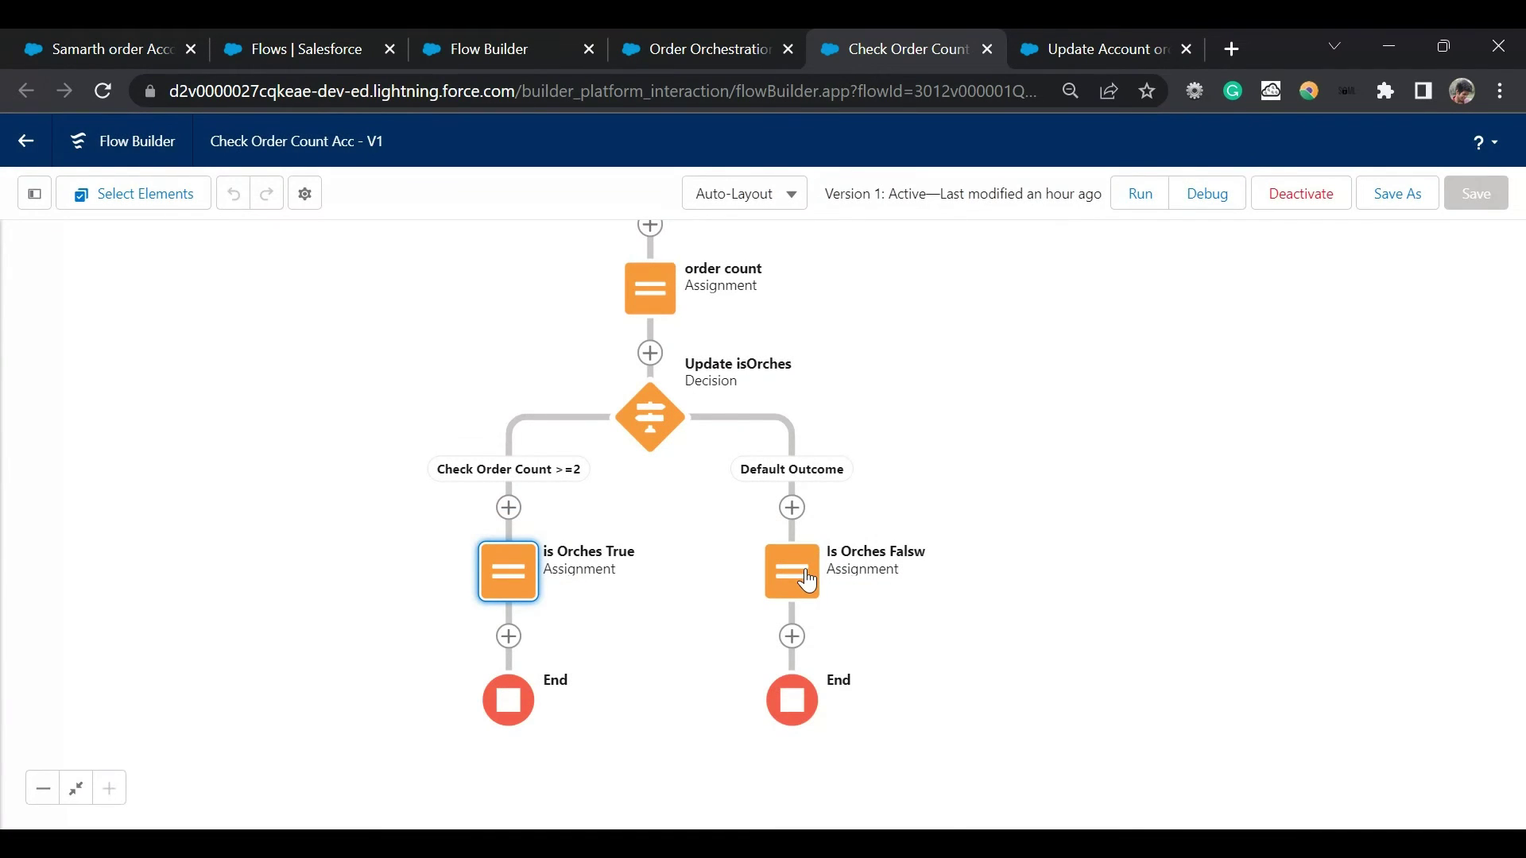
left_click(809, 577)
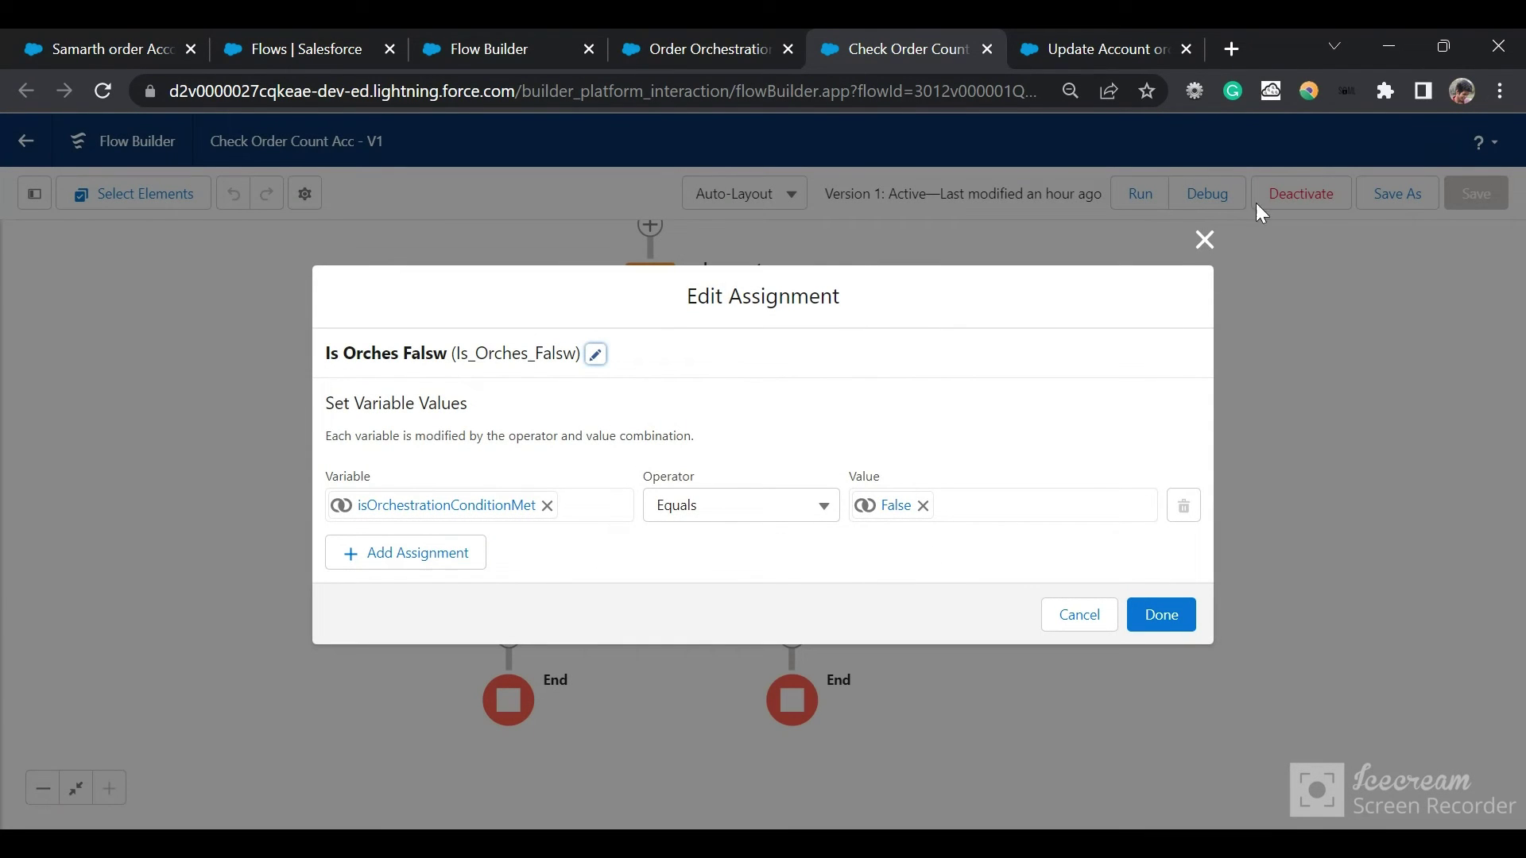
left_click(1205, 239)
Return to the Order Orchestration and review the evaluation flow, selected flow and input values of Step 1 of Check Order Acc.
left_click(700, 31)
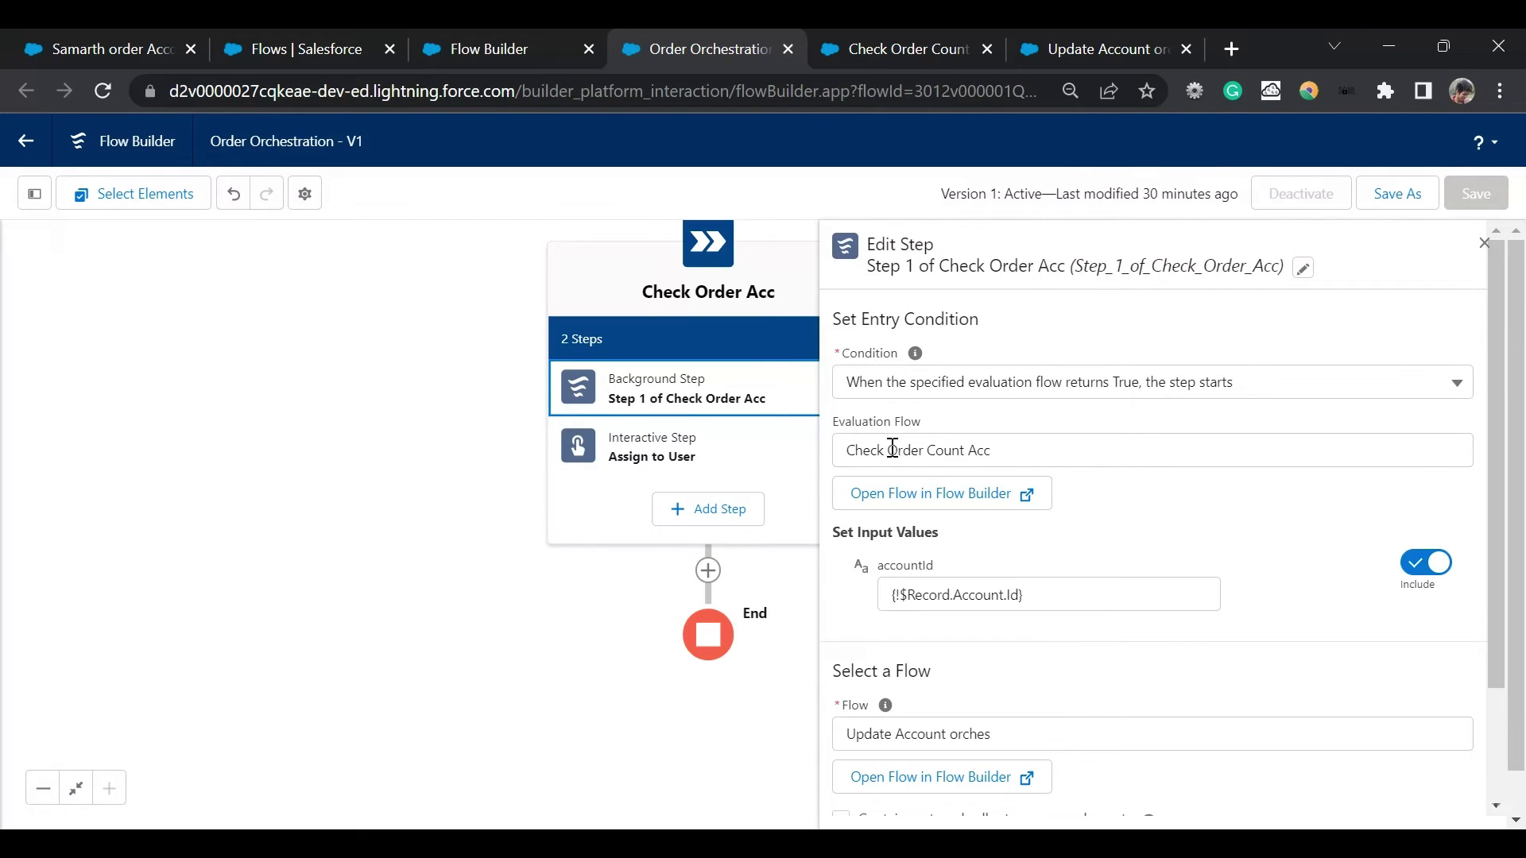
scroll(902, 441, "down", 2)
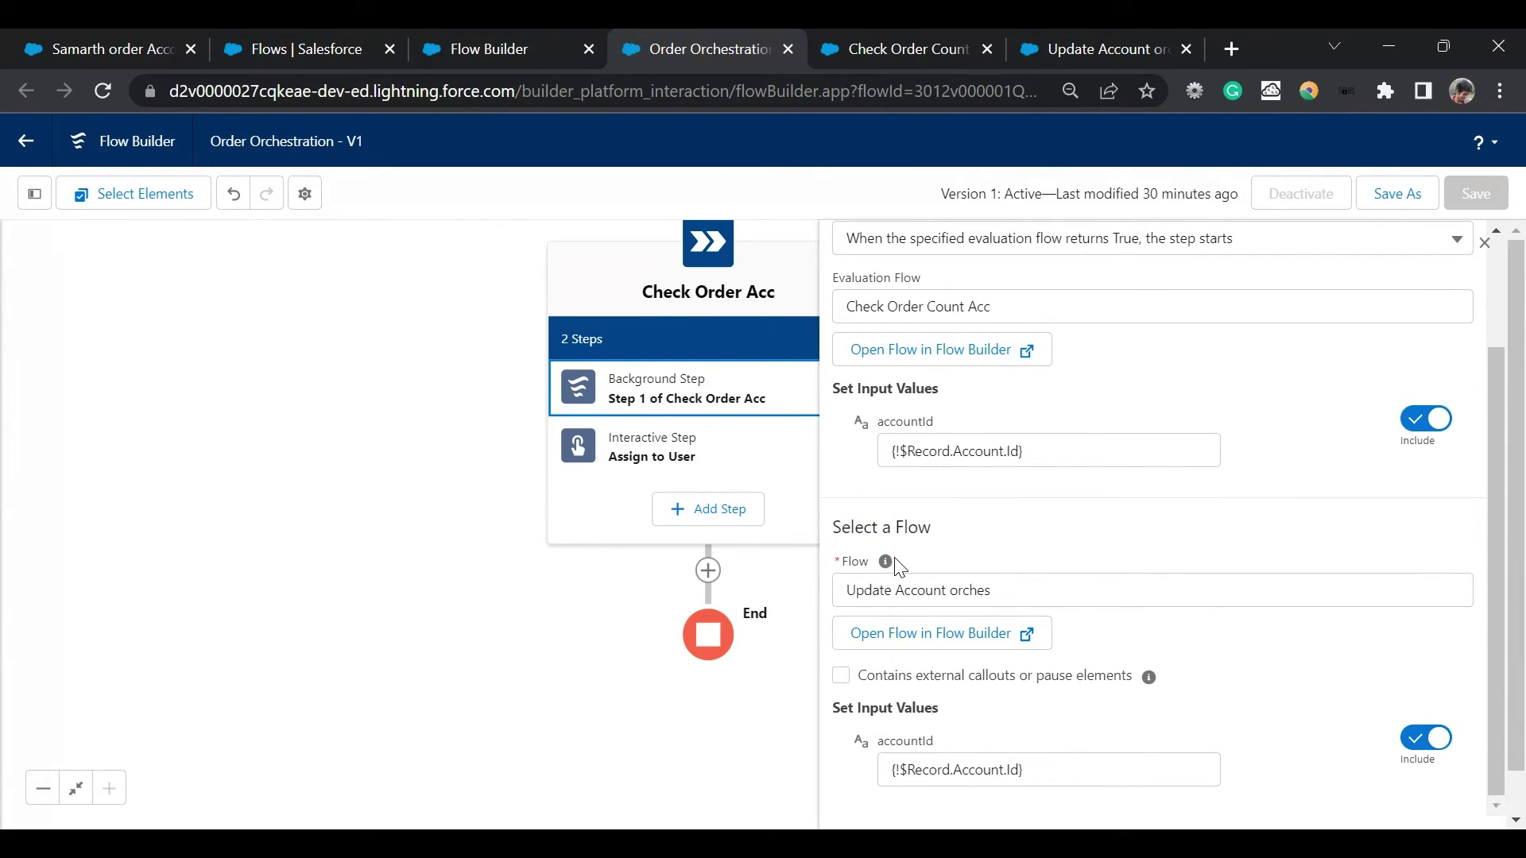
scroll(1083, 310, "up", 2)
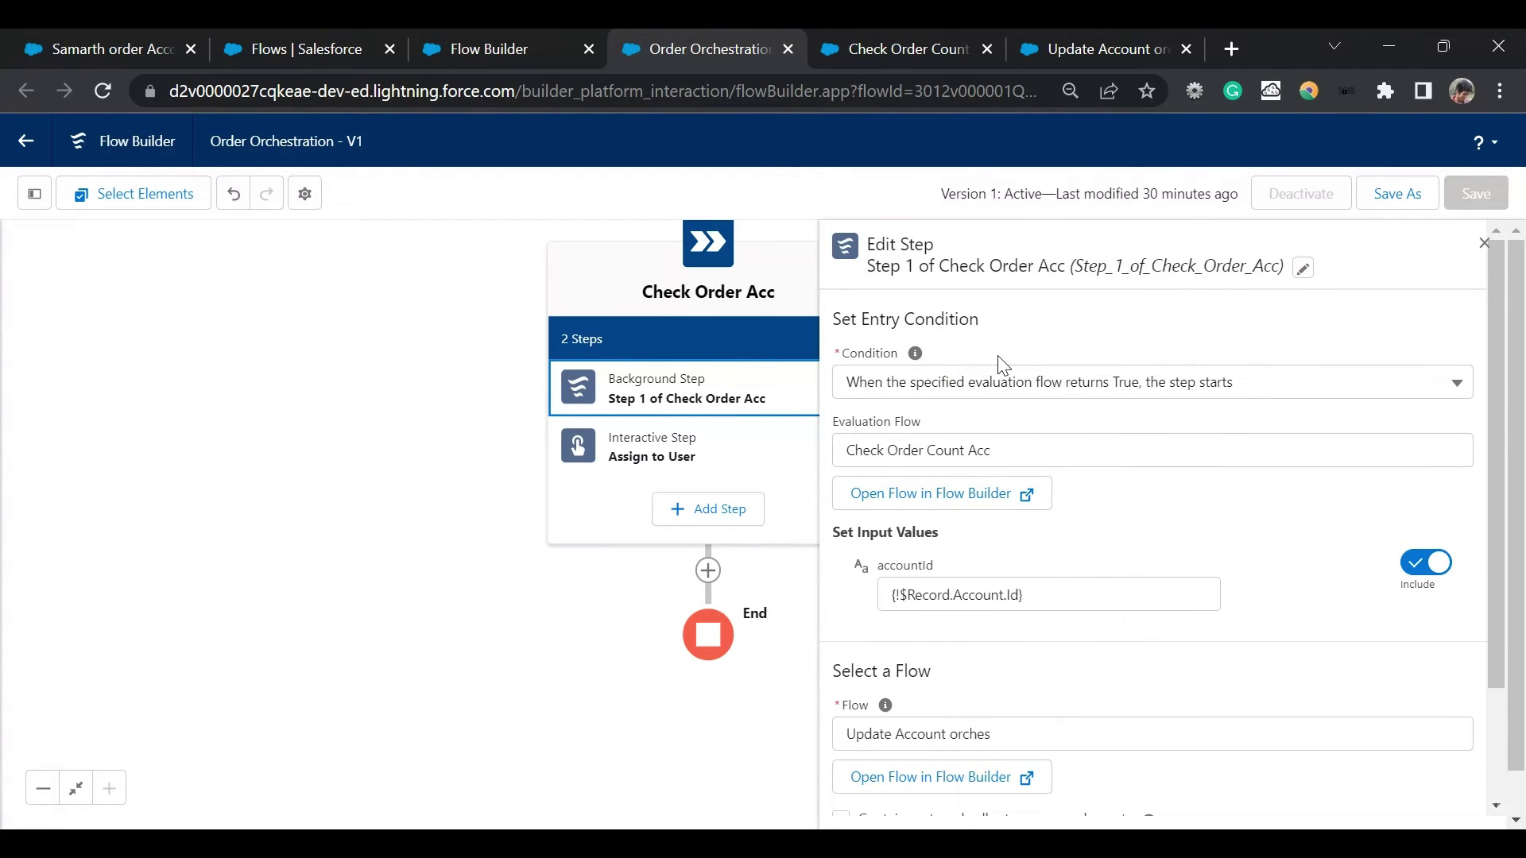
scroll(1003, 364, "down", 2)
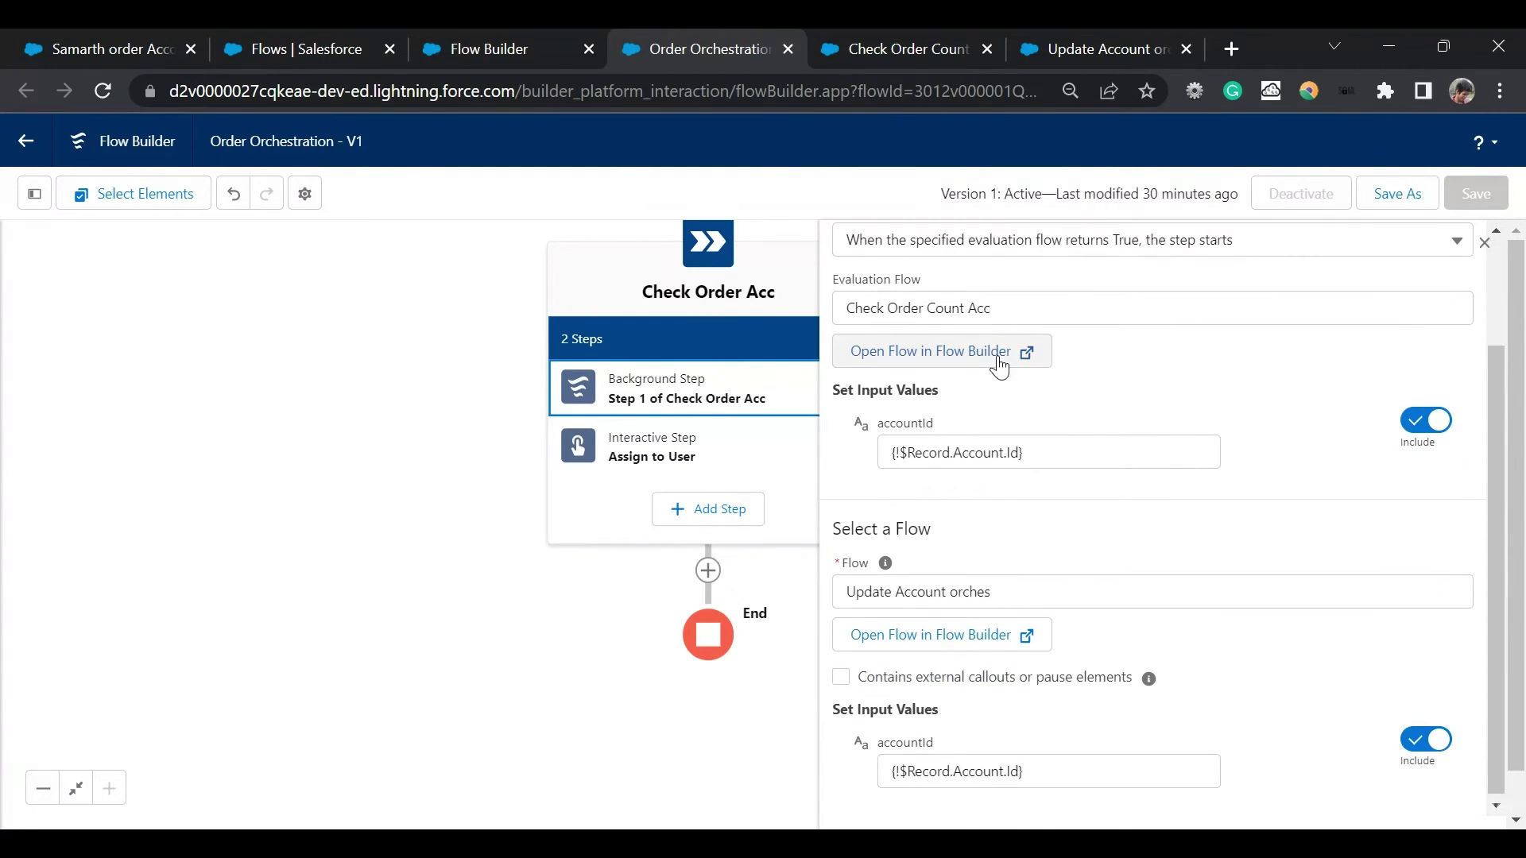
mouse_move(883, 567)
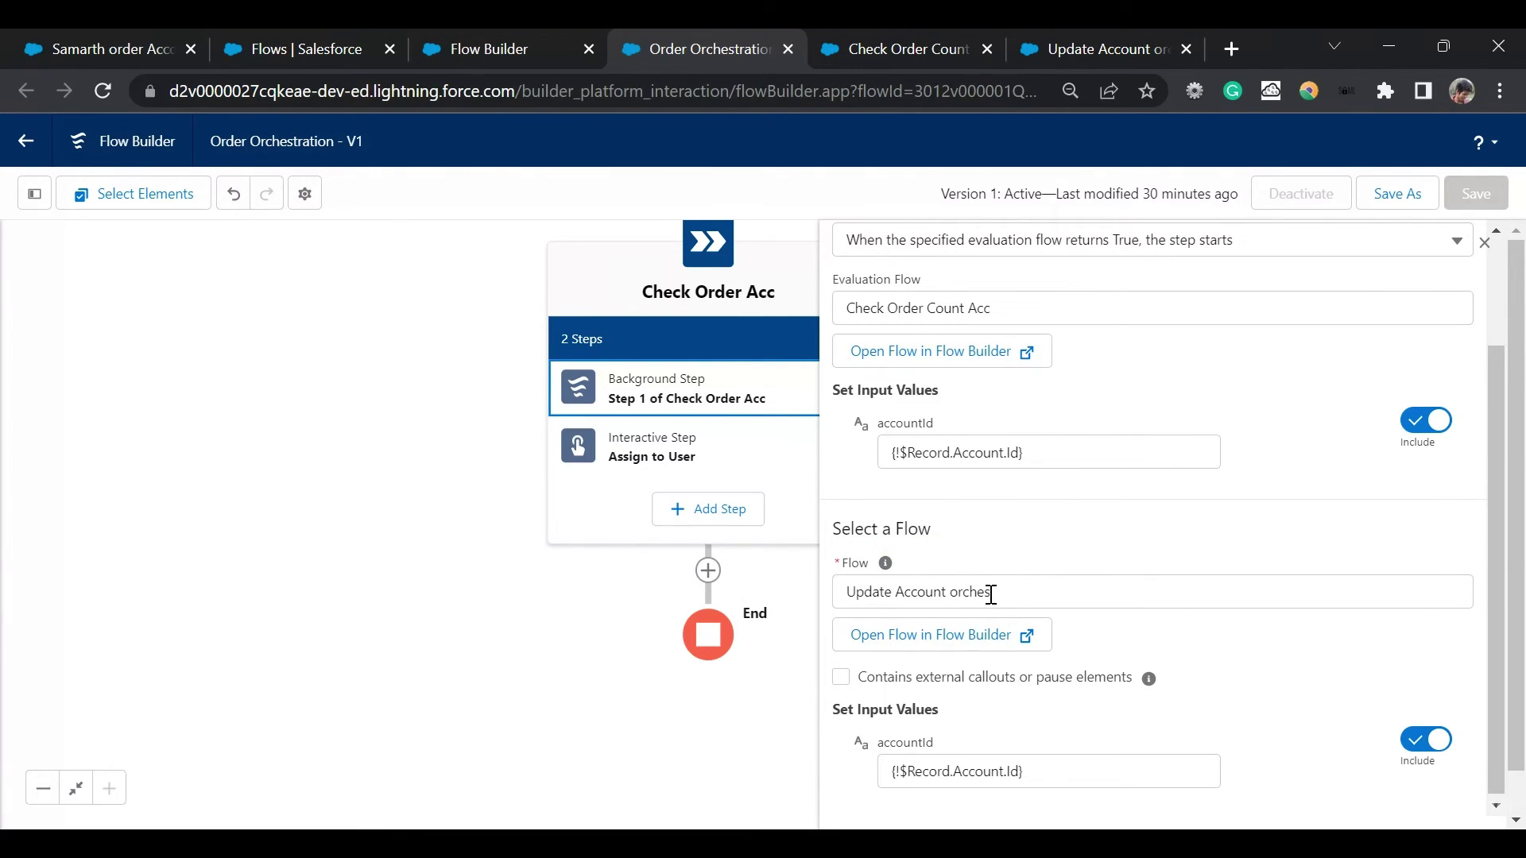
Switch to the Update Account orches flow and review the Update Account element's filter conditions and field values.
left_click(1059, 43)
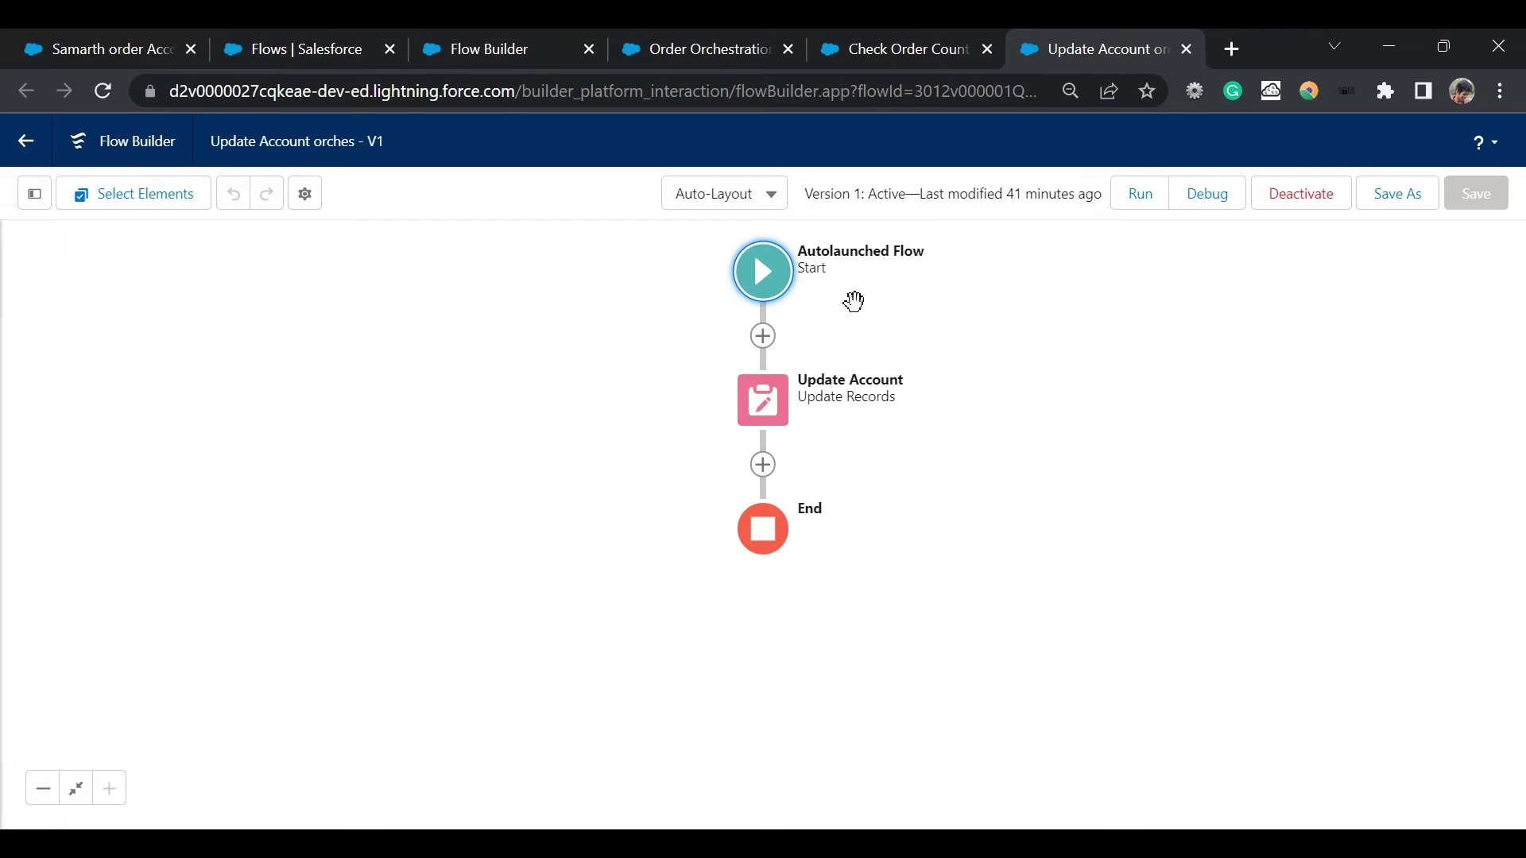
double_click(763, 398)
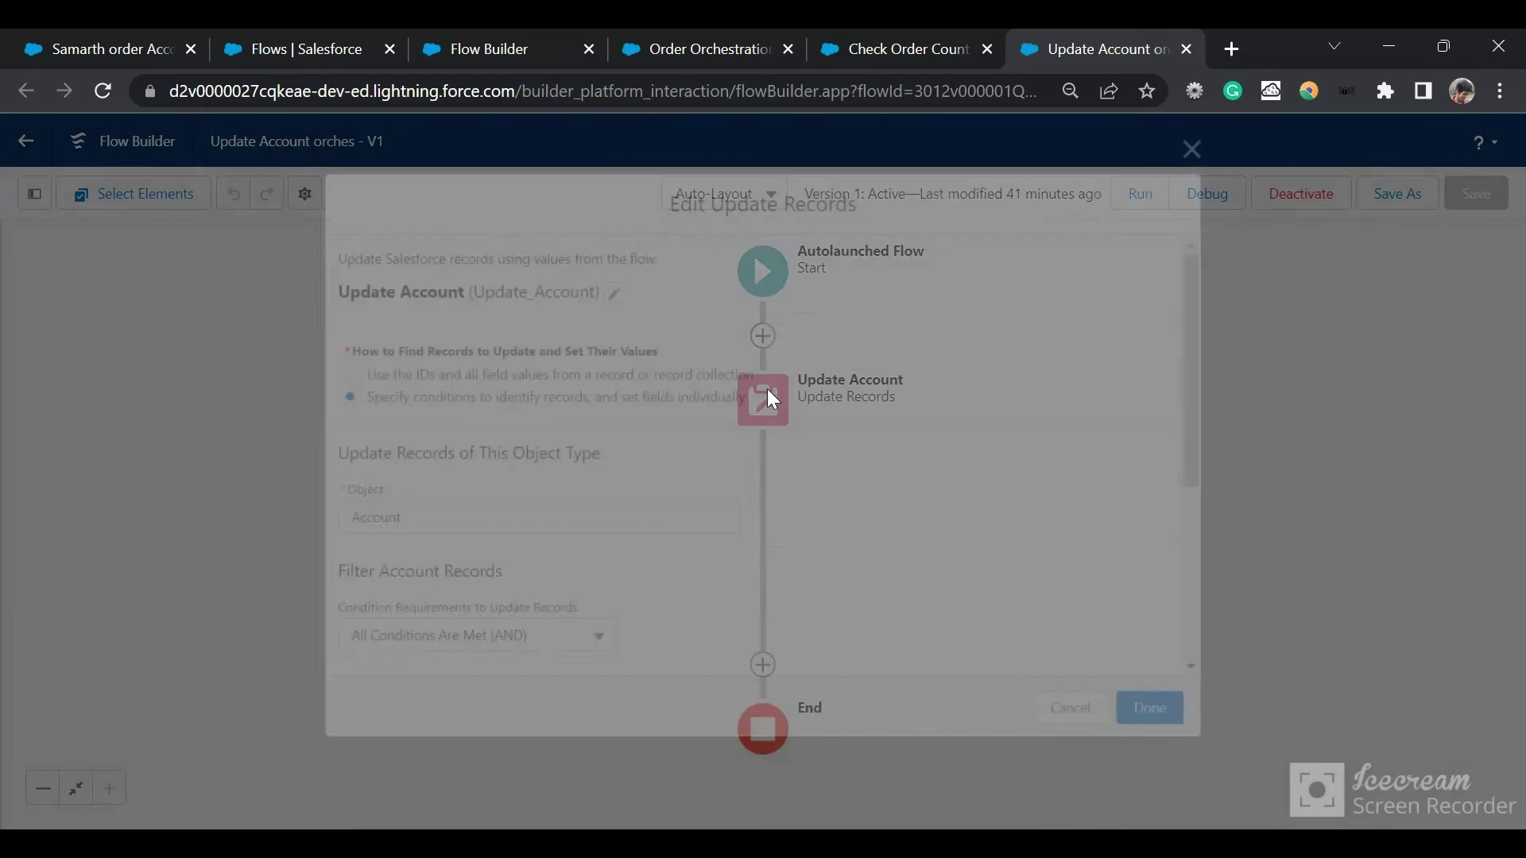
scroll(719, 524, "down", 4)
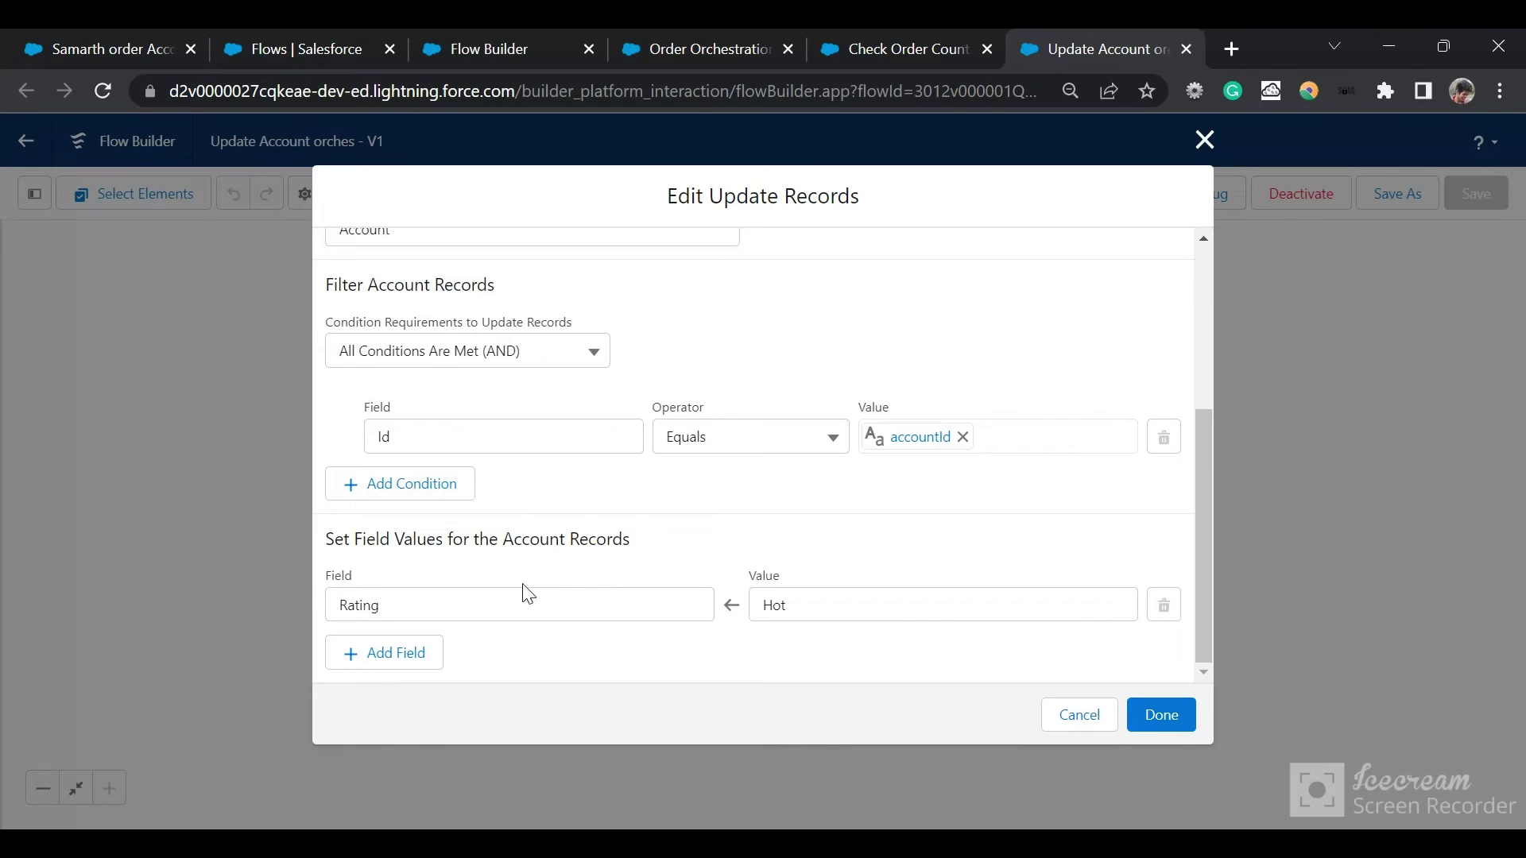
Clear the Rating value in the Update Account element to examine its picklist options, and re-enter Hot.
left_click(841, 611)
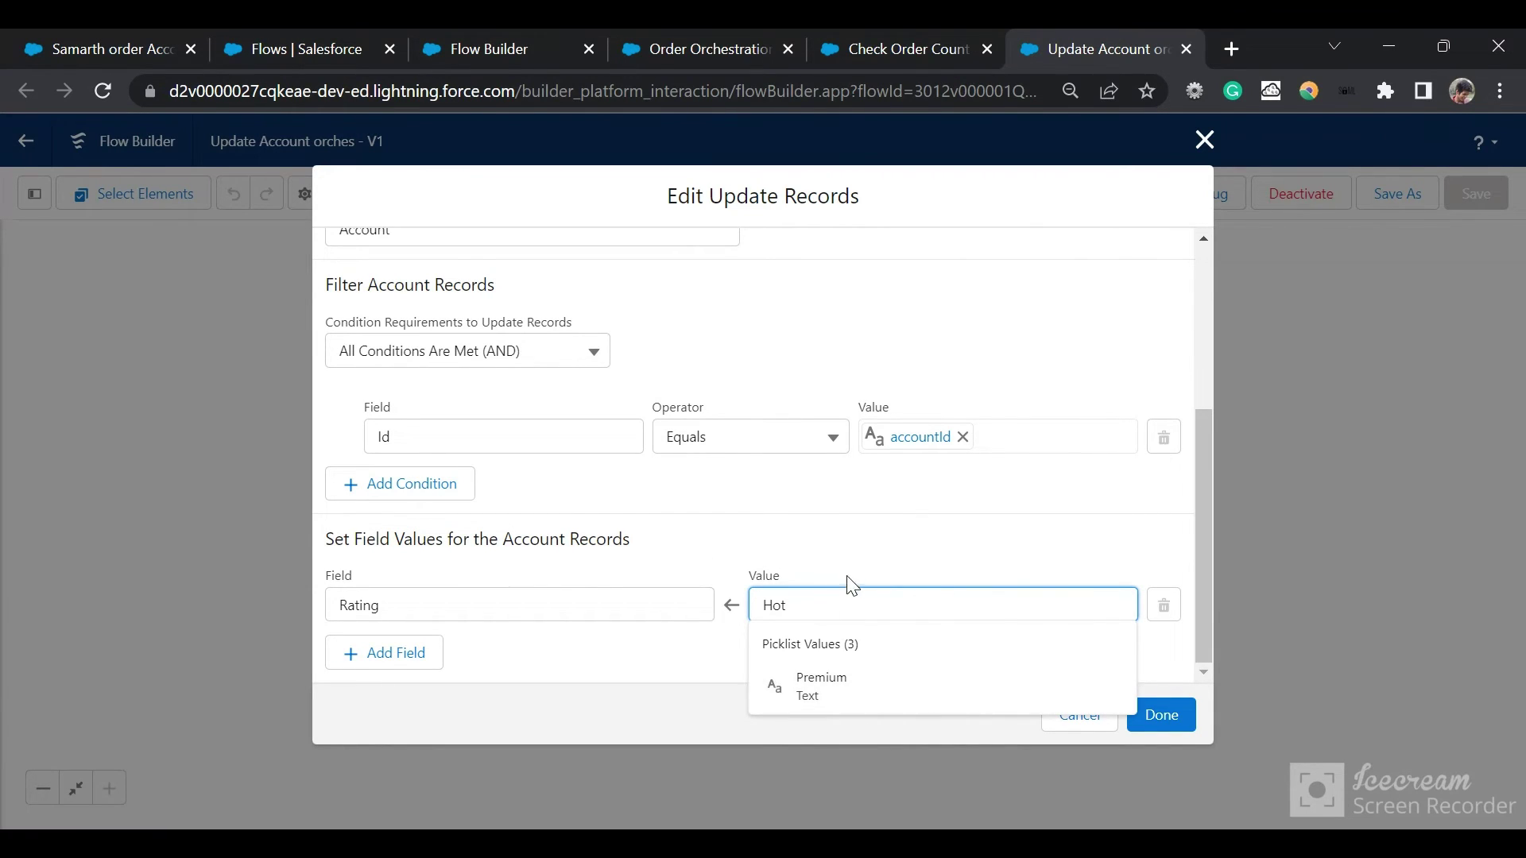
key("BackSpace")
key("BackSpace")
key("BackSpace")
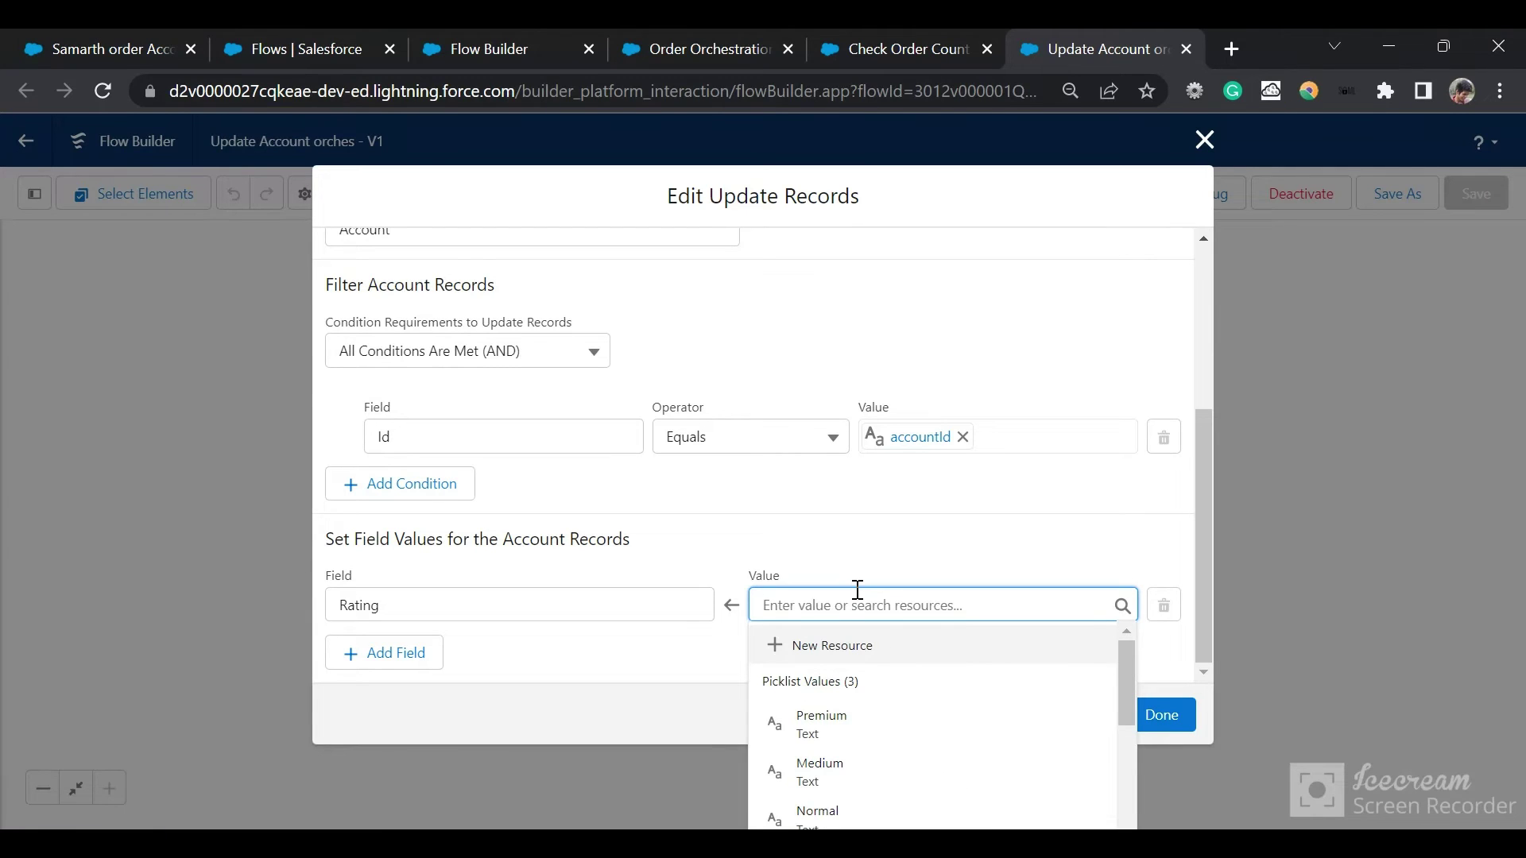
scroll(879, 736, "down", 2)
scroll(879, 736, "up", 1)
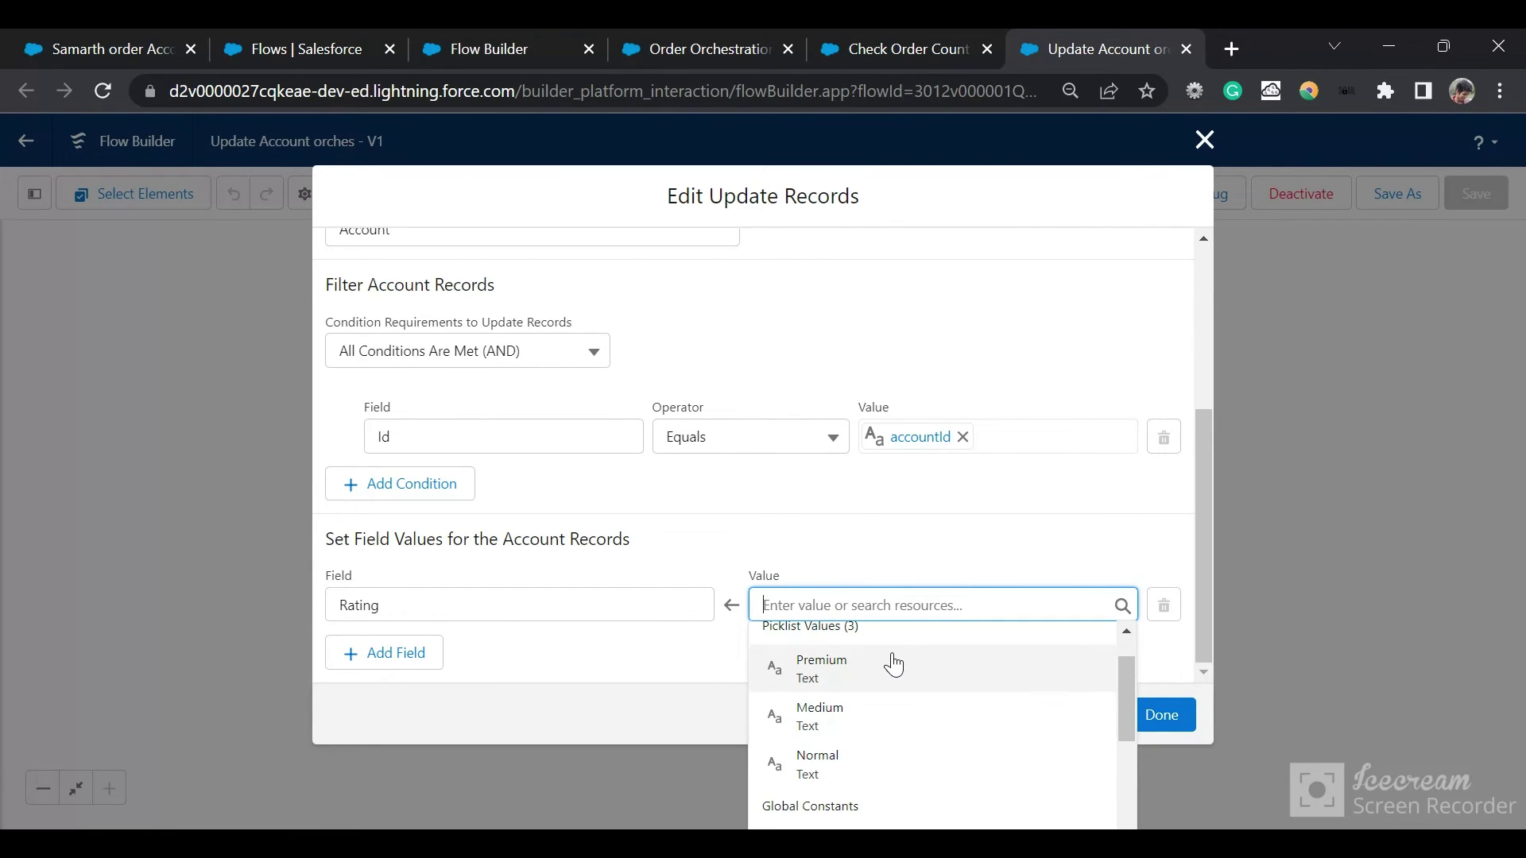
type("Hot")
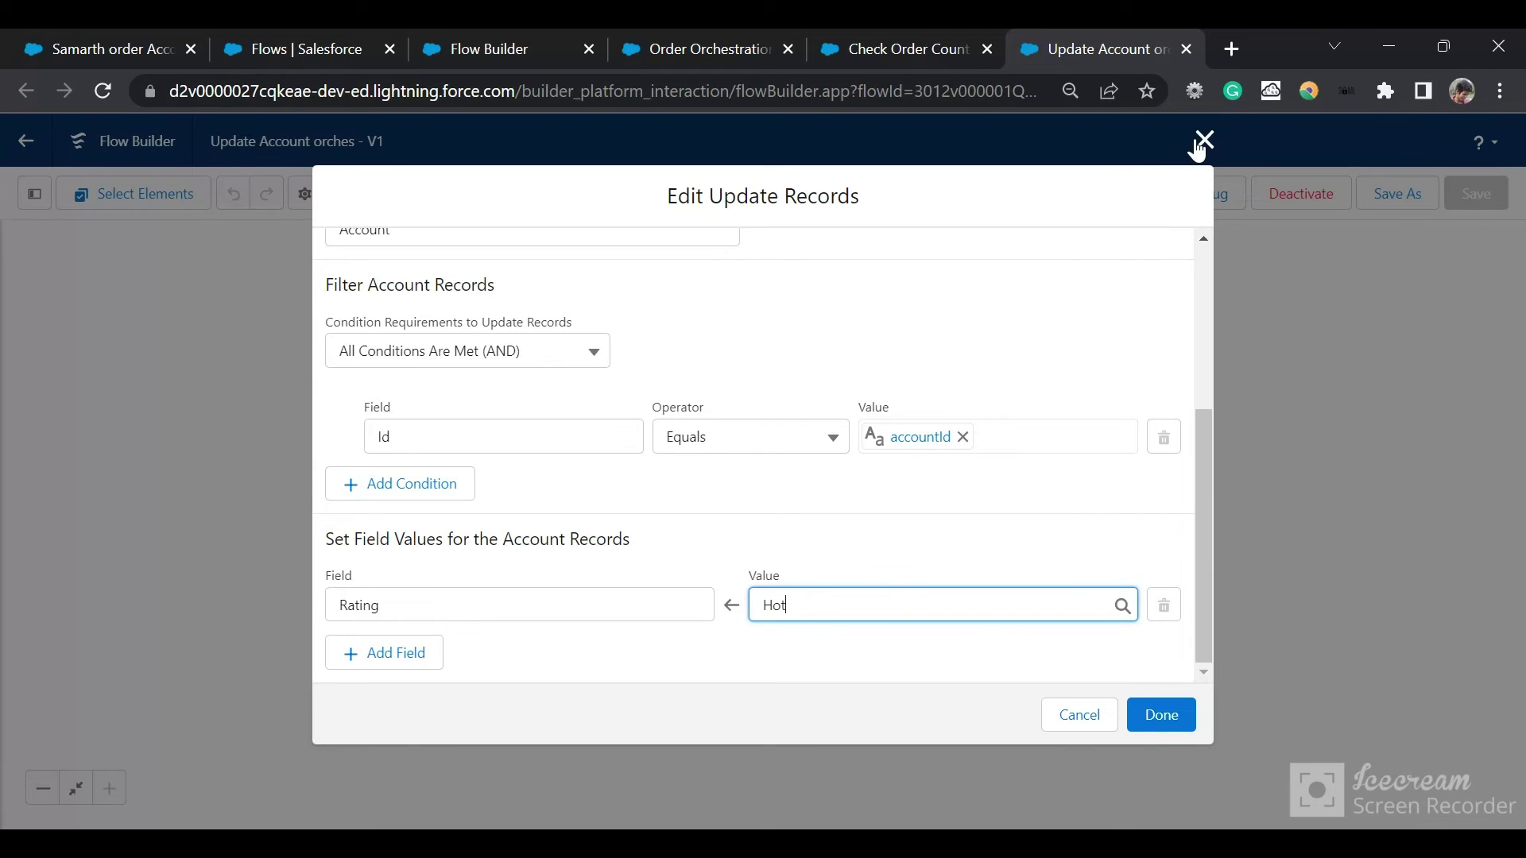
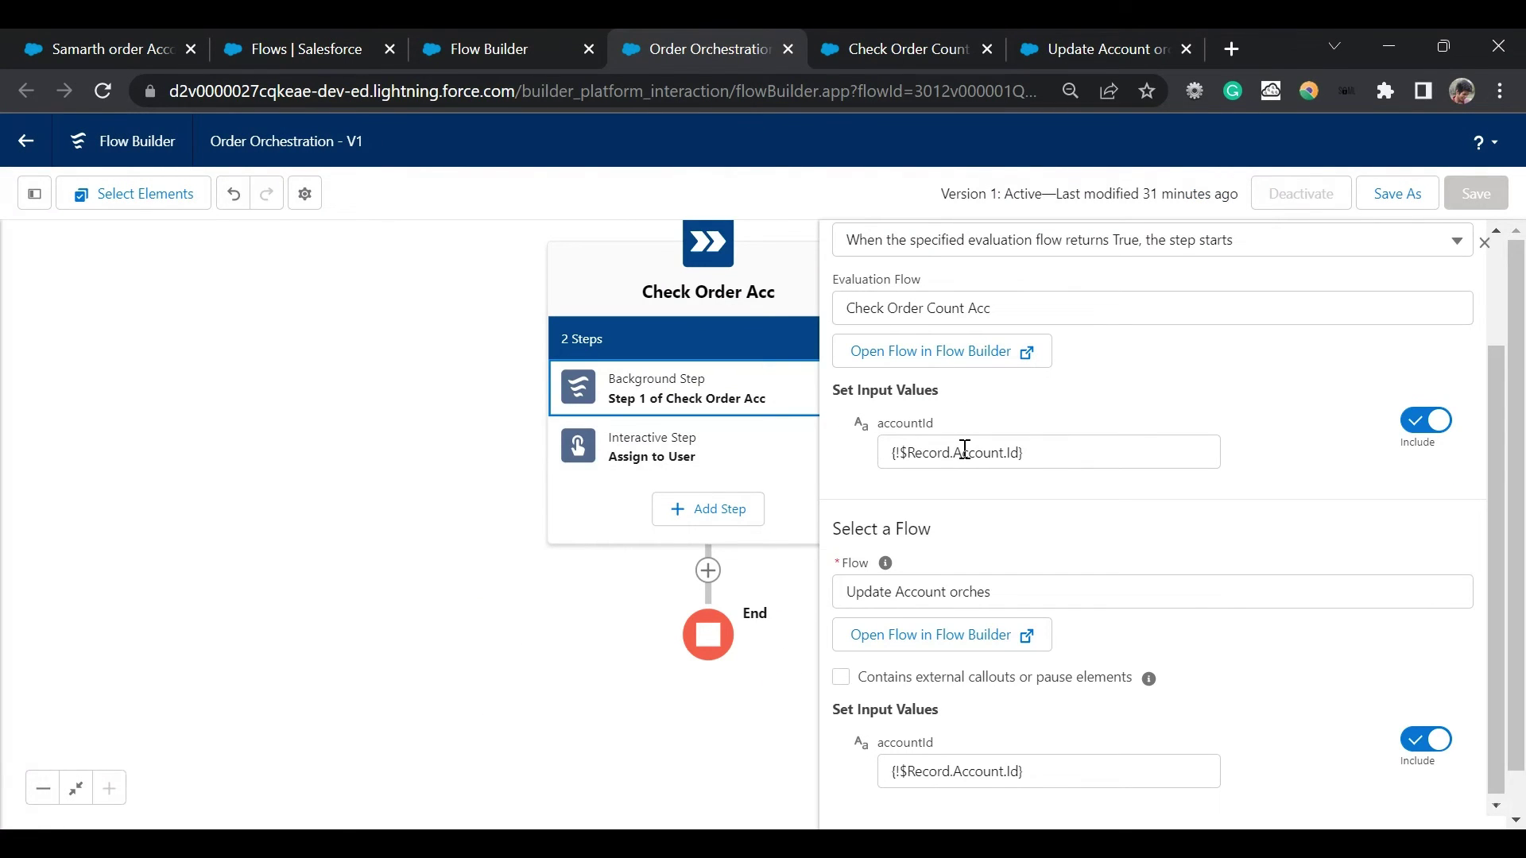
Return to the Order Orchestration and review the entry condition, selected flow and input values of Step 1 of Check Order Acc again.
scroll(965, 446, "up", 2)
left_click(768, 467)
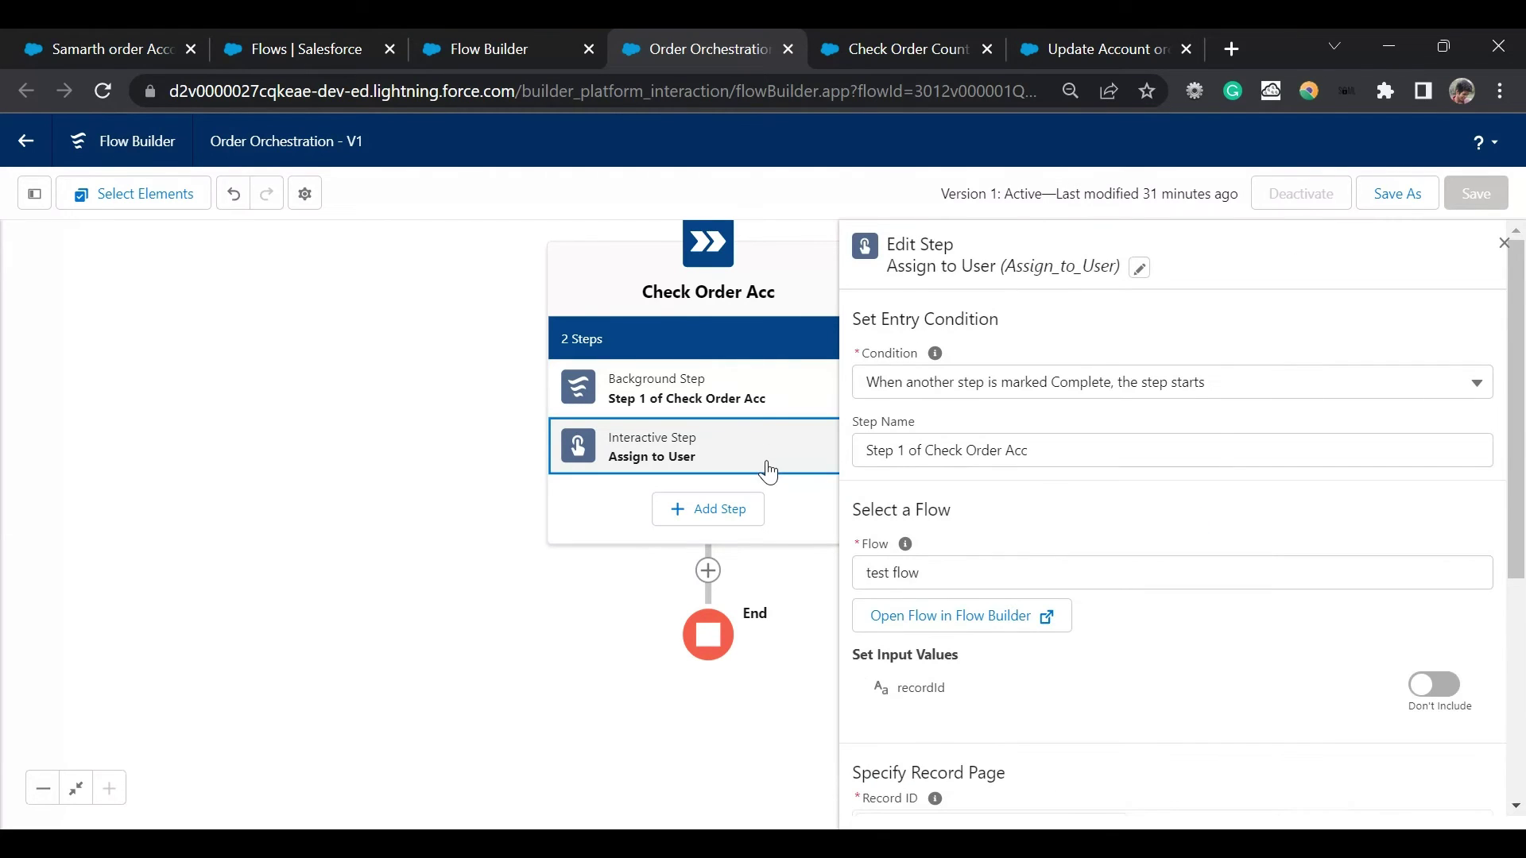
left_click(735, 381)
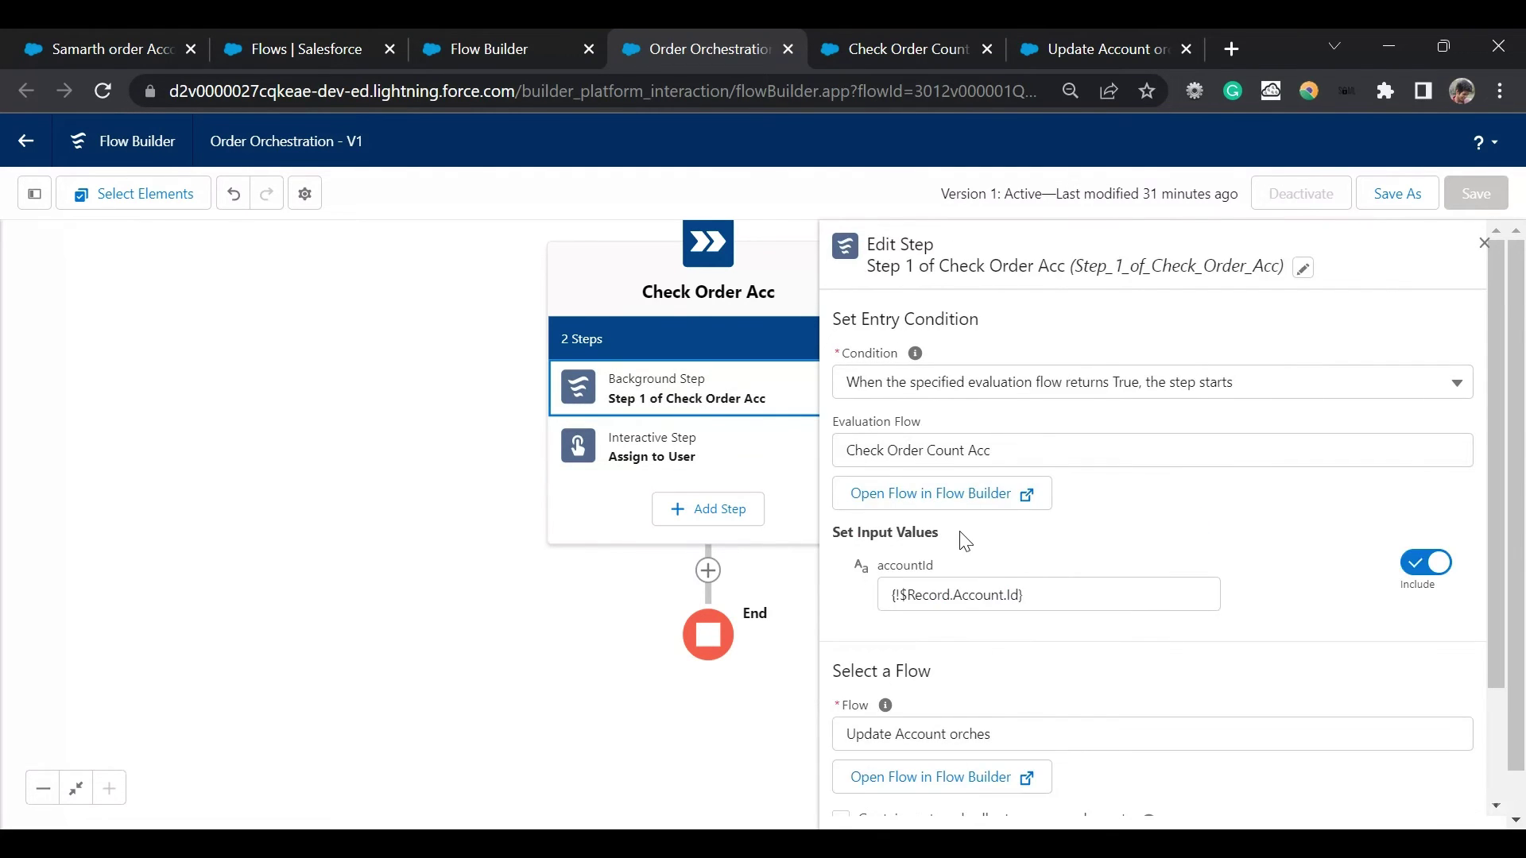
scroll(971, 535, "down", 2)
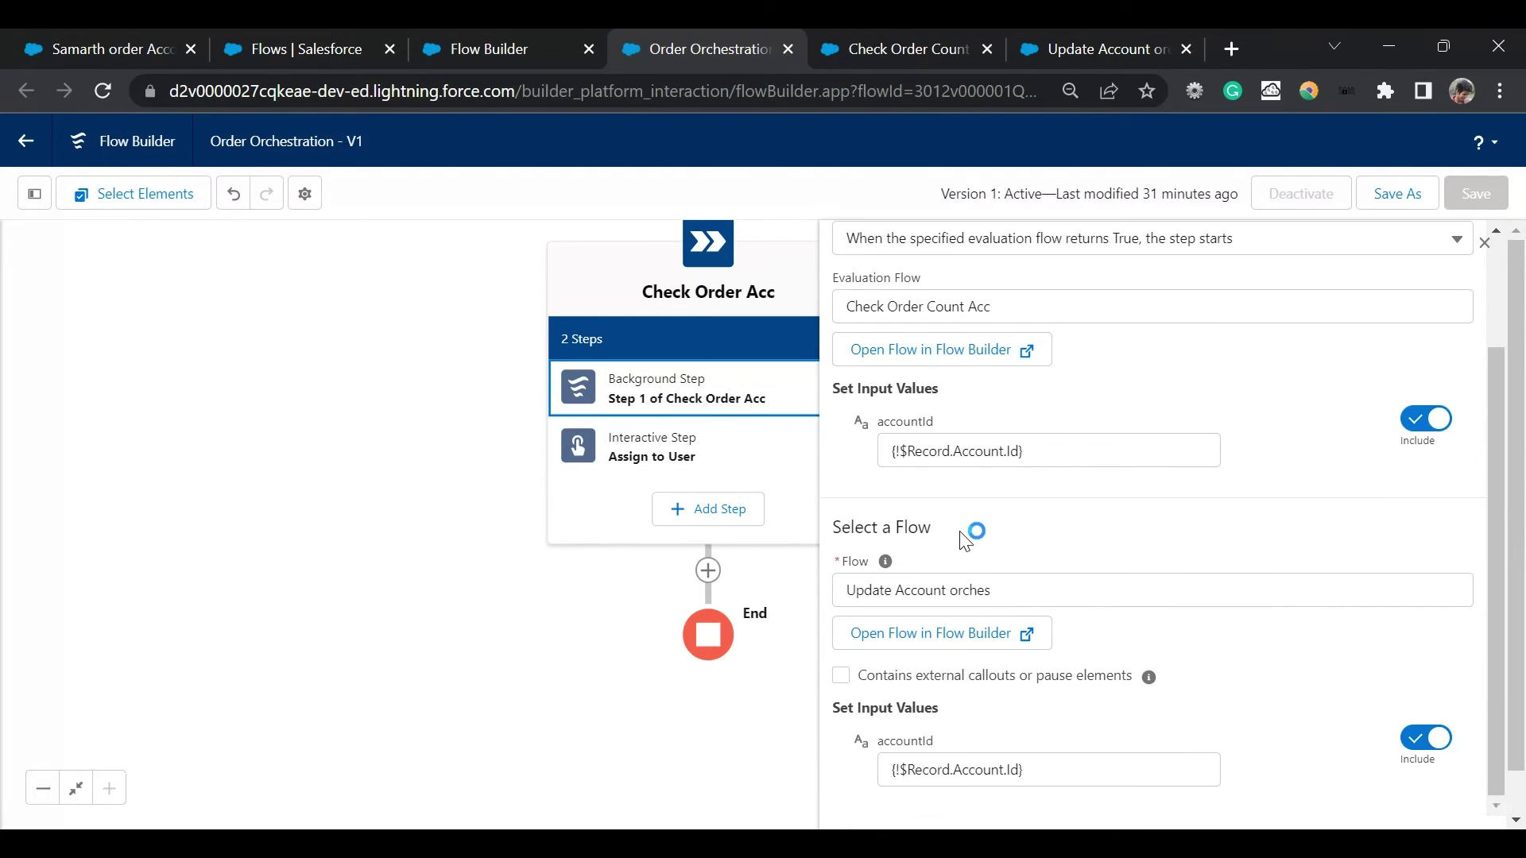
Review the entry condition, selected flow, input values and record page of the interactive Assign to User step.
left_click(673, 473)
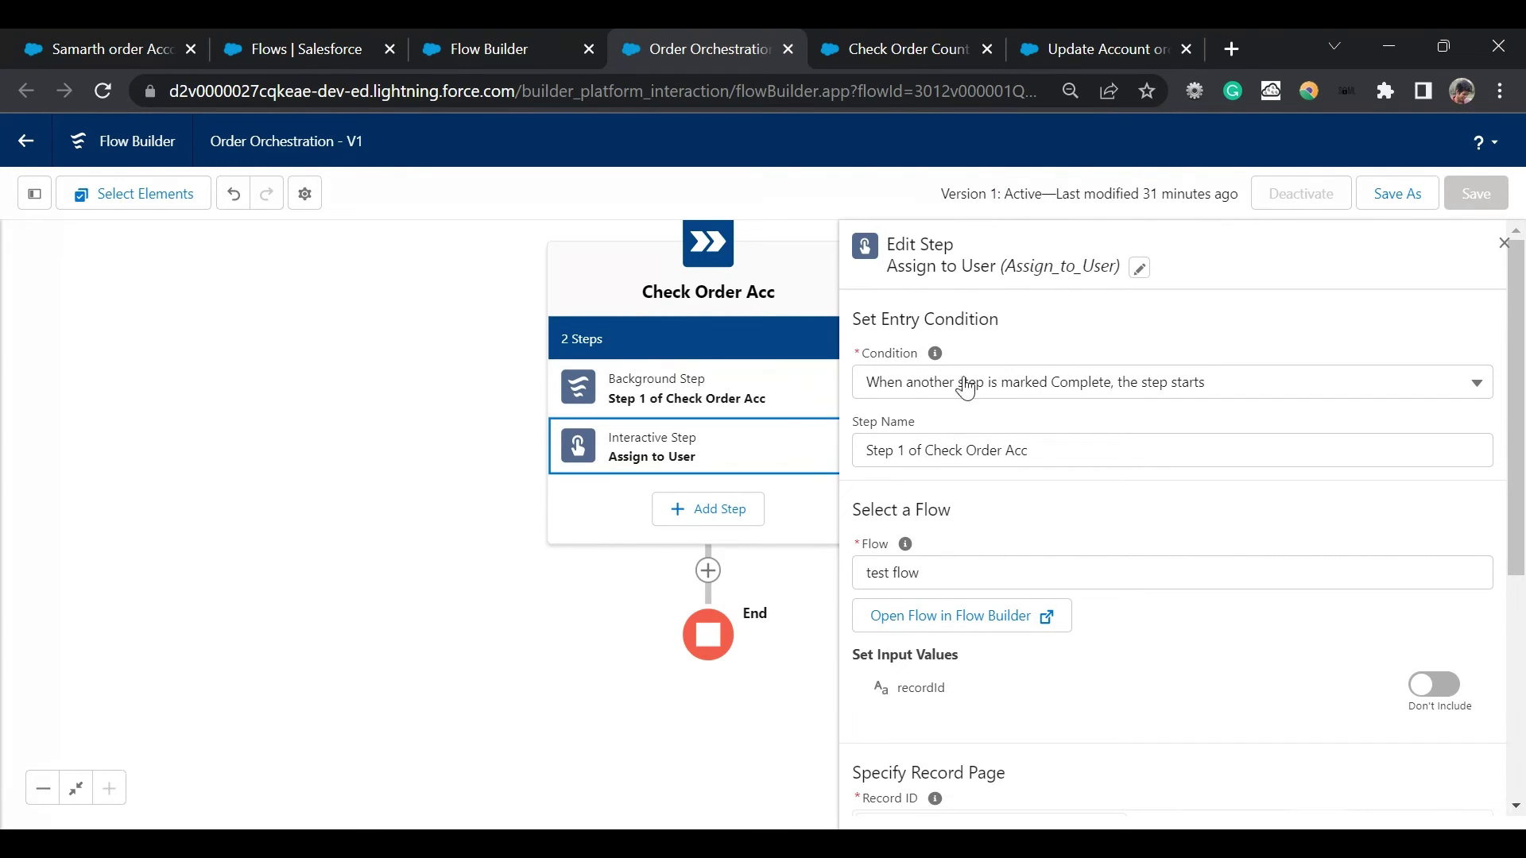
scroll(938, 564, "down", 2)
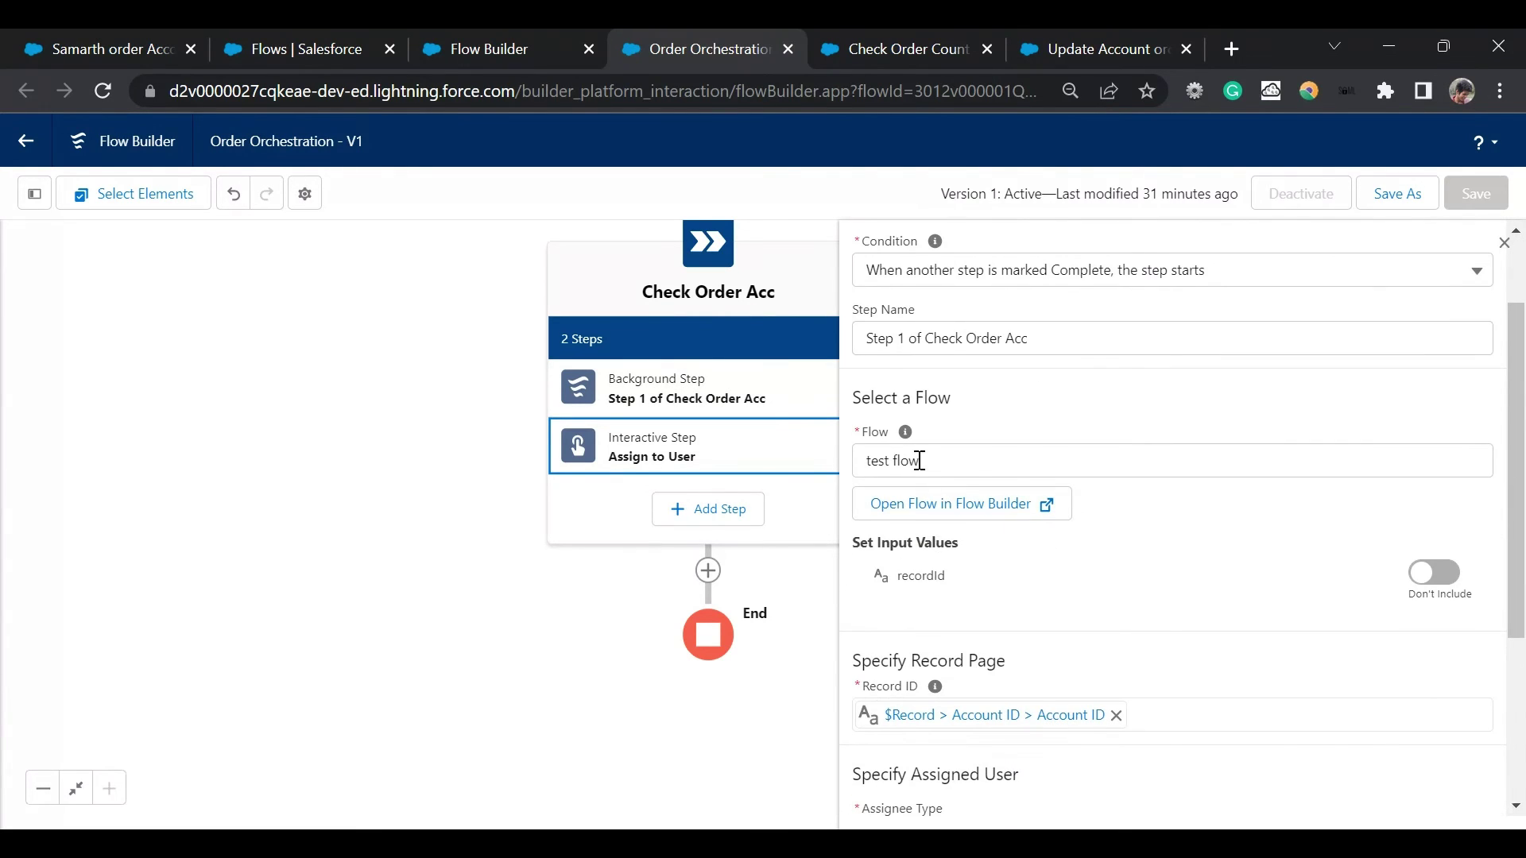
mouse_move(906, 434)
scroll(954, 580, "up", 2)
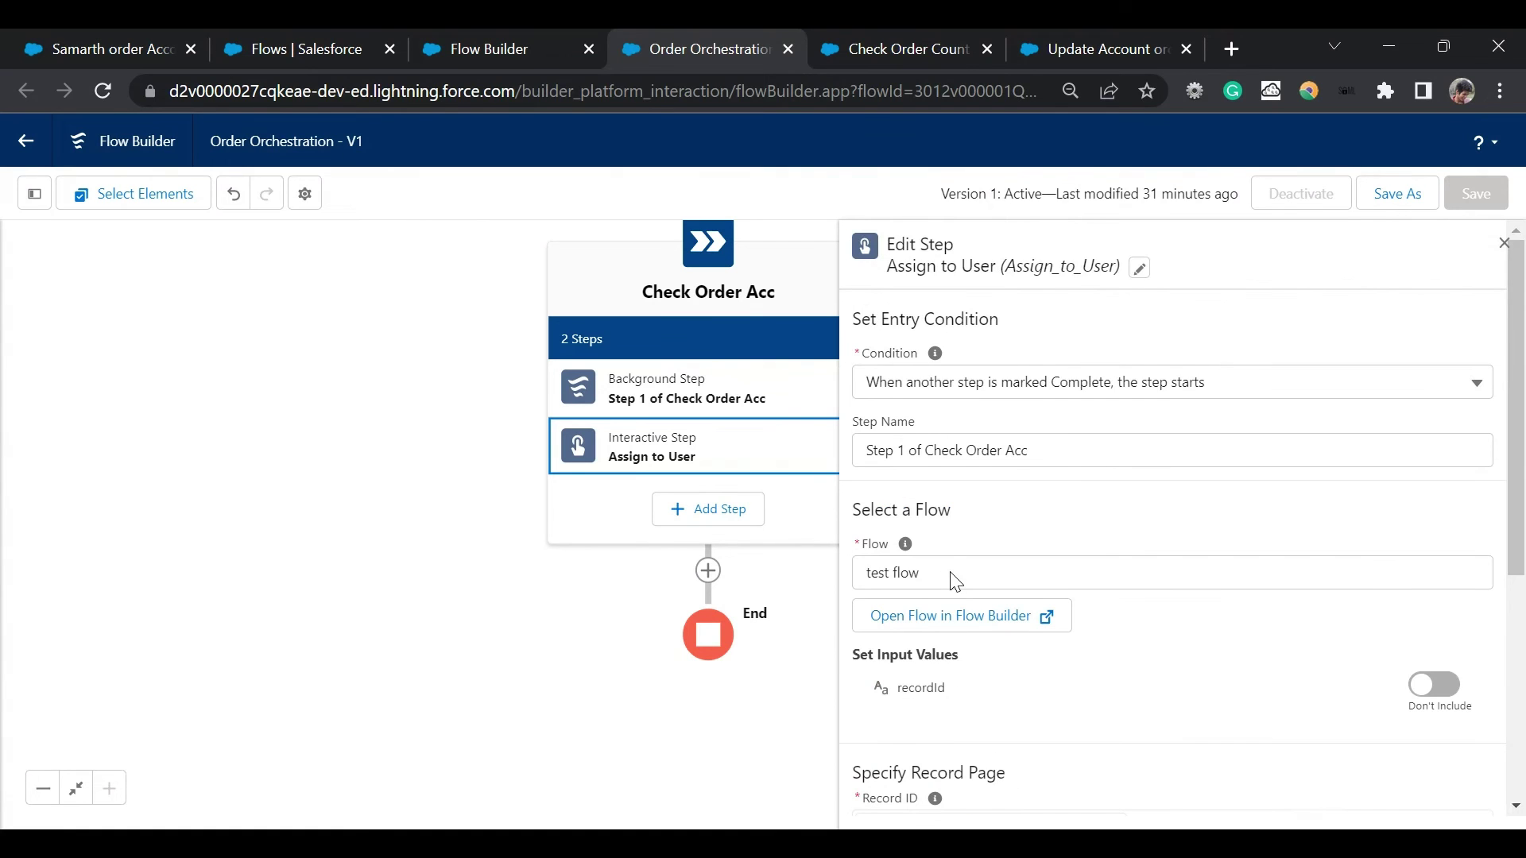
scroll(950, 573, "down", 7)
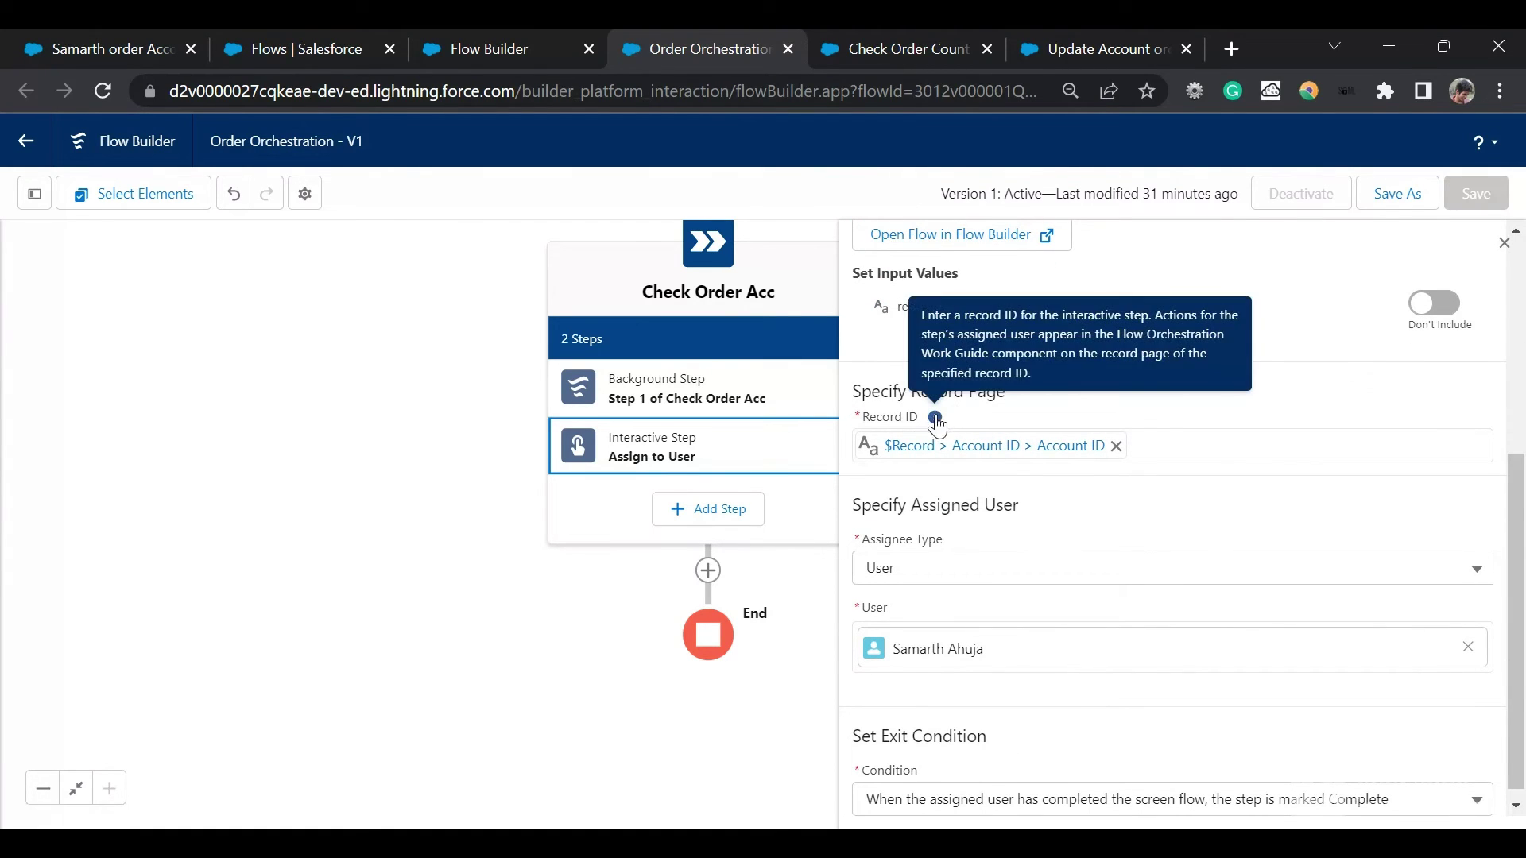
scroll(1034, 442, "up", 2)
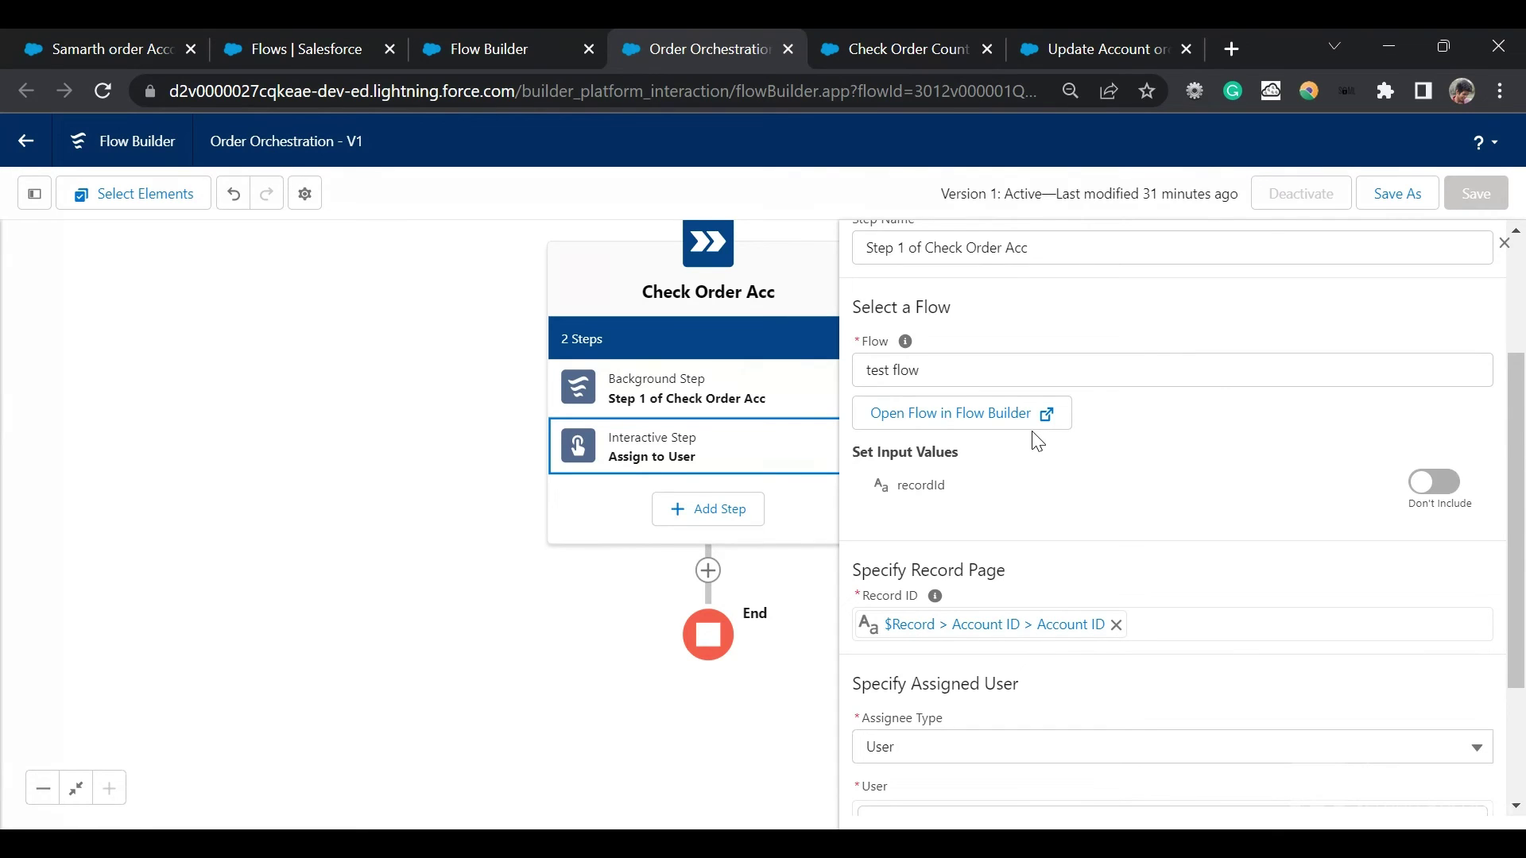
scroll(1037, 442, "down", 2)
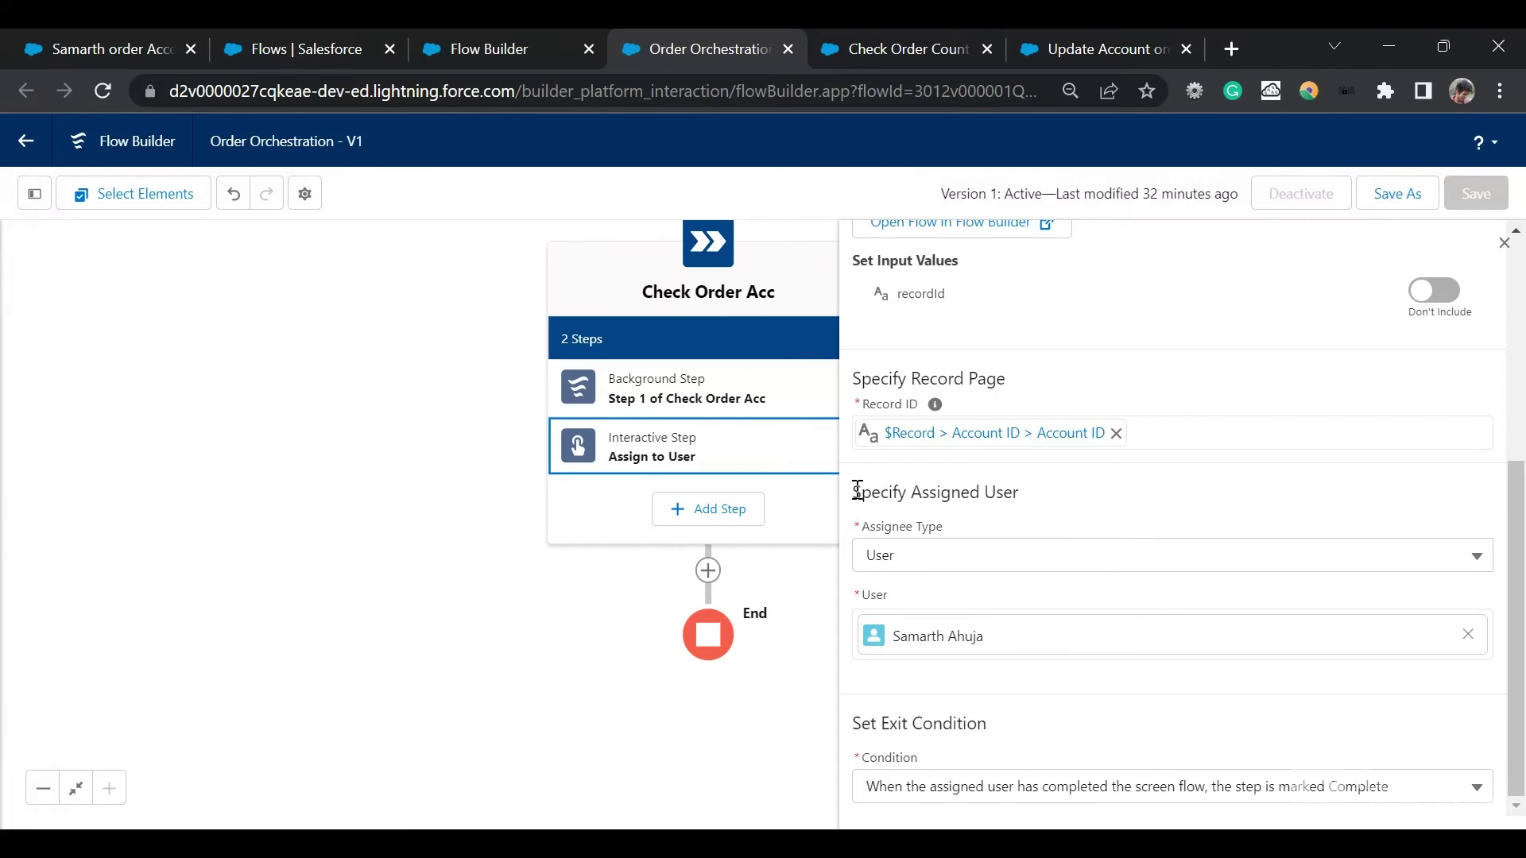
Examine the assigned user and the available exit conditions of the Assign to User step.
left_click_drag(857, 491, 1048, 510)
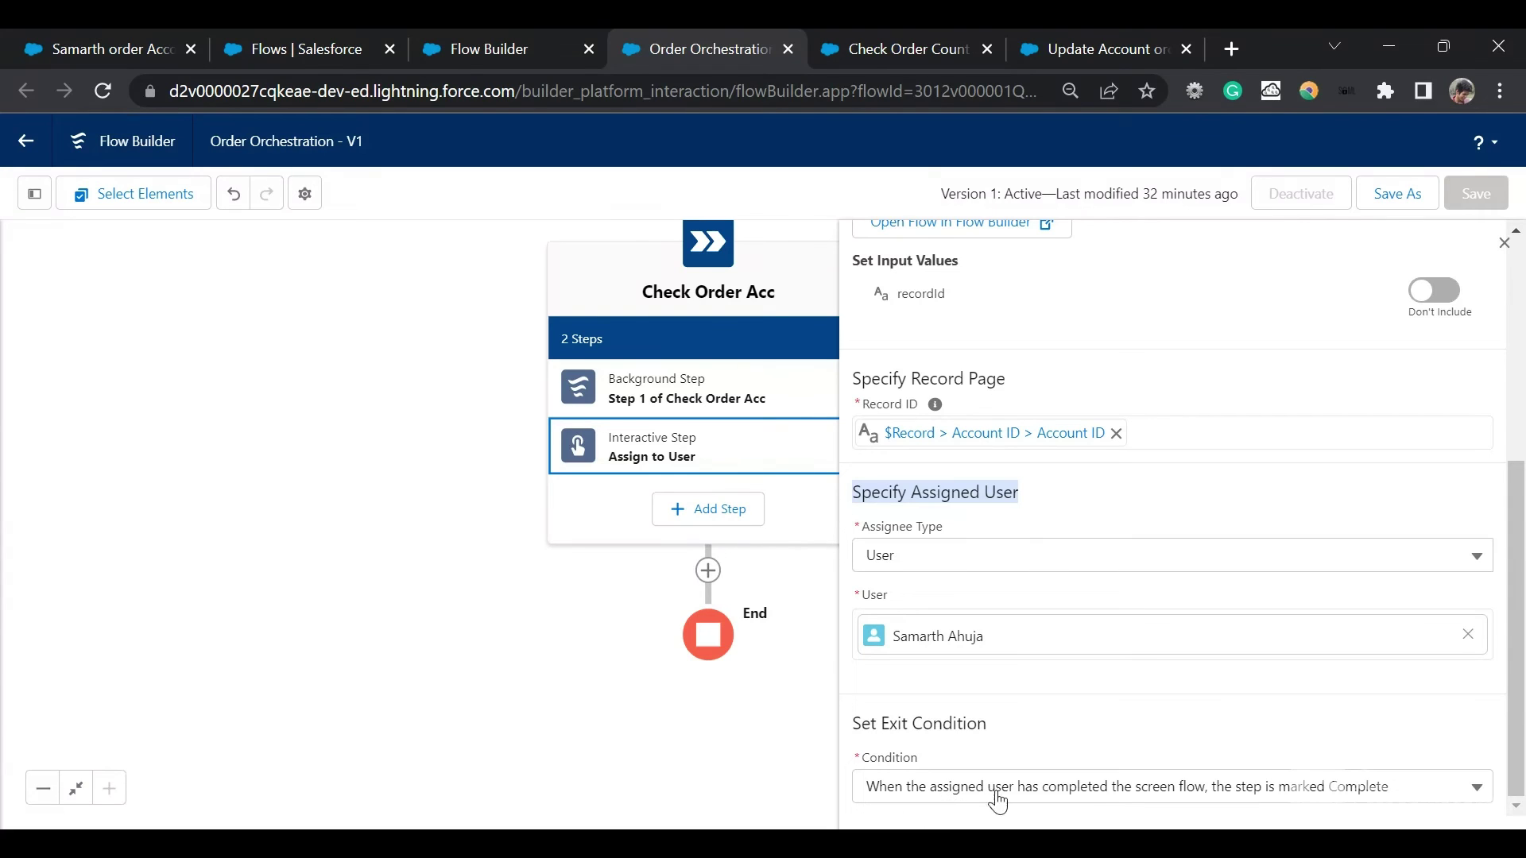
left_click(1072, 799)
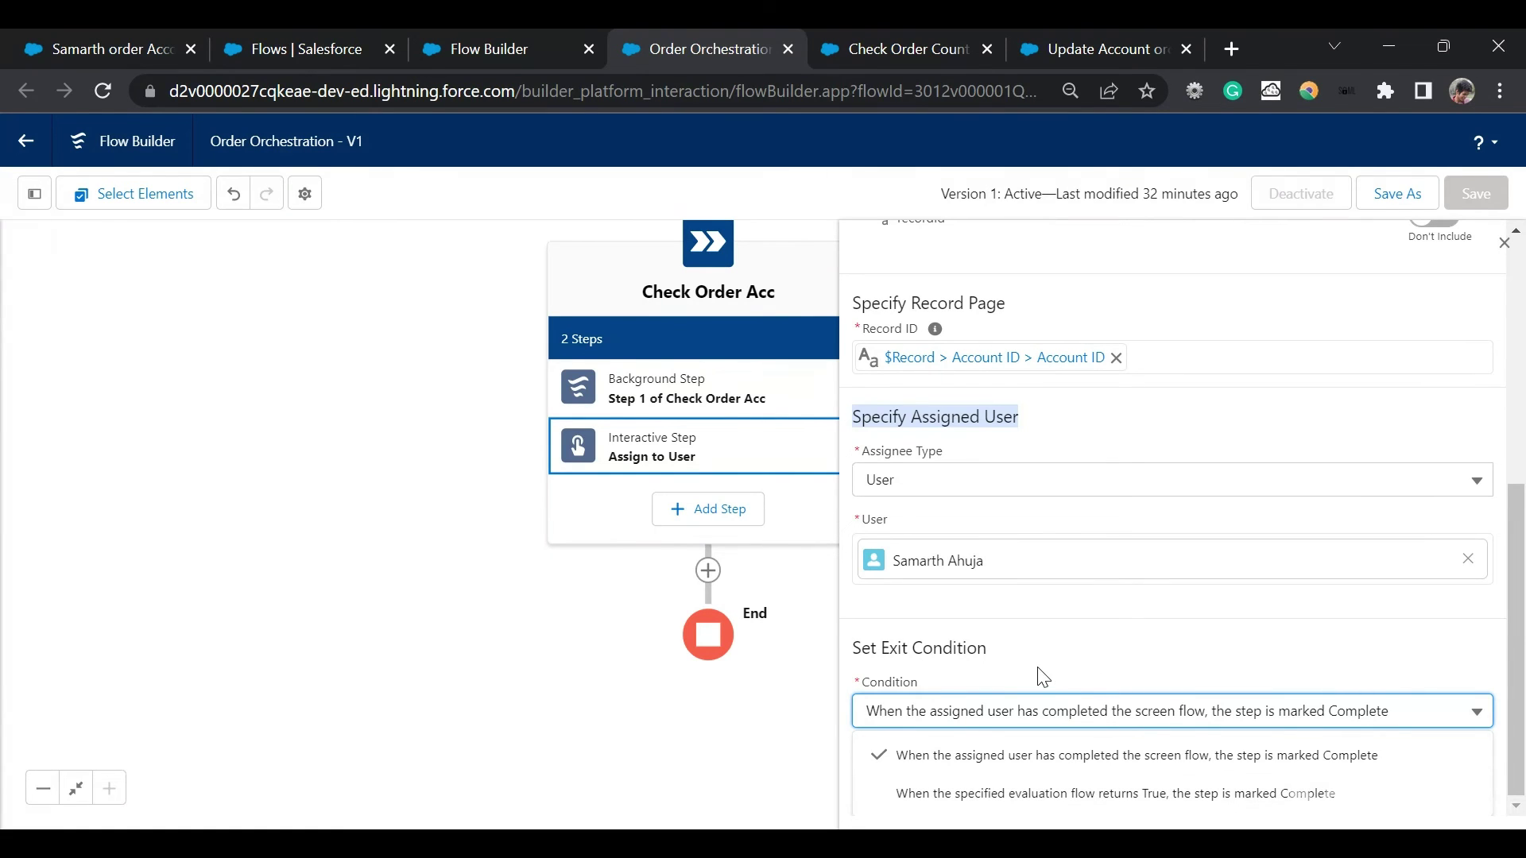
scroll(1044, 677, "up", 1)
scroll(937, 726, "up", 3)
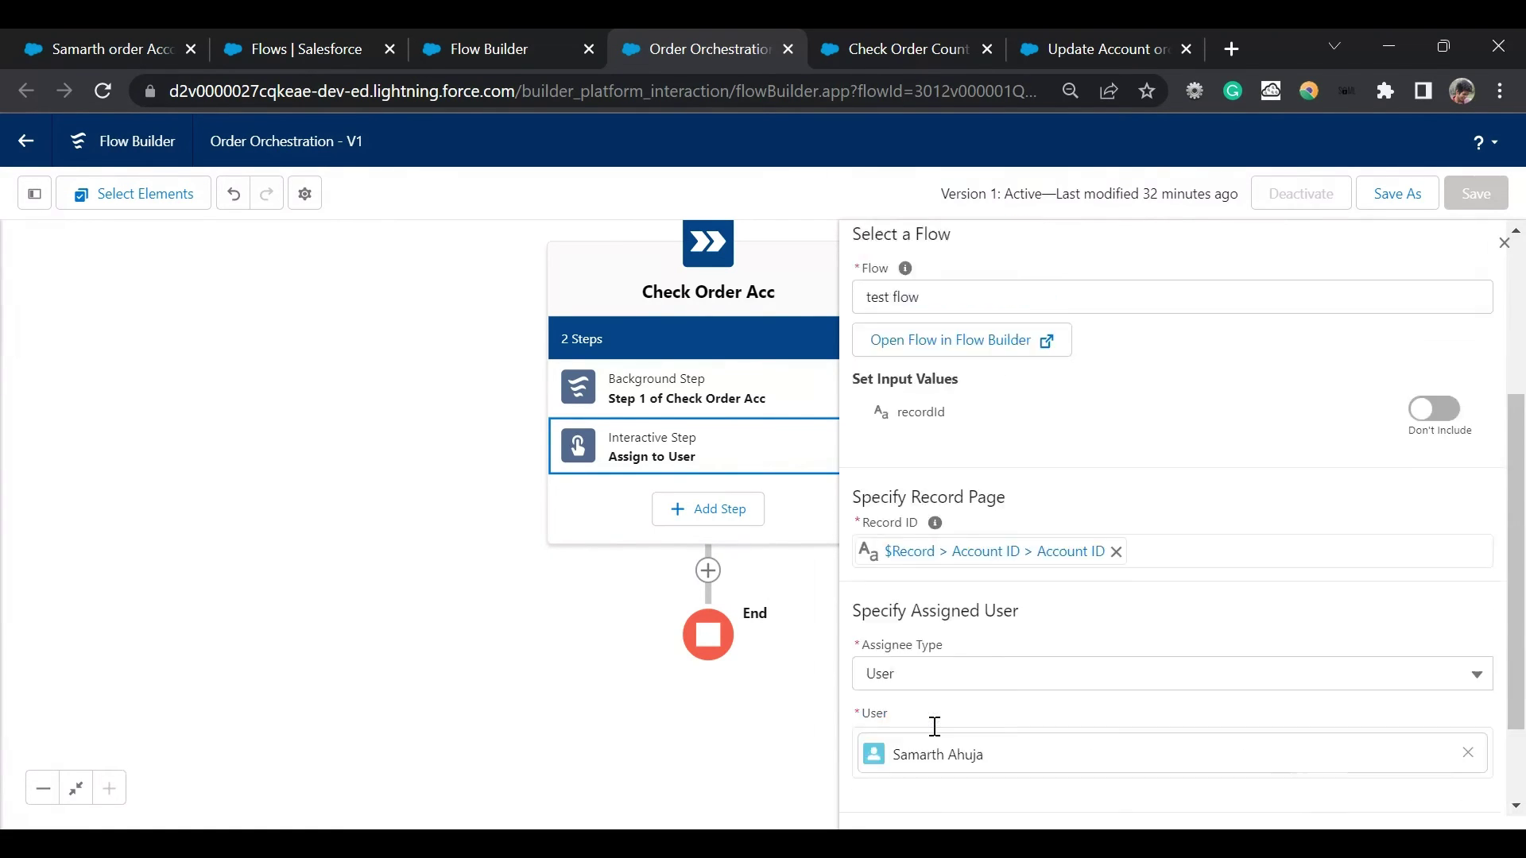
scroll(937, 735, "up", 2)
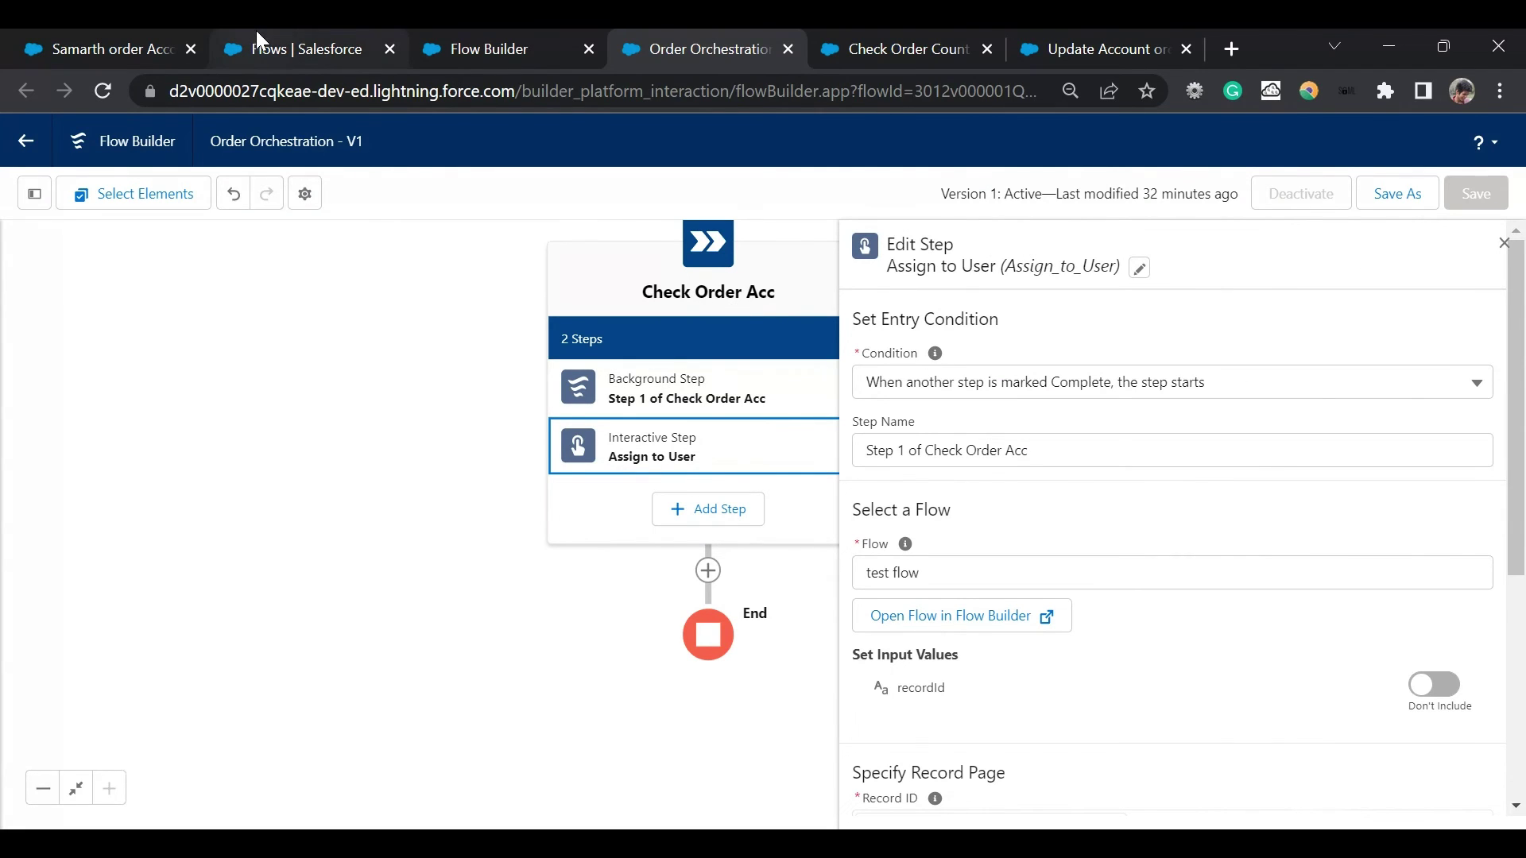
Switch to the order account record, reload it to check the Work Guide, and show the setup options containing Edit Page.
left_click(167, 32)
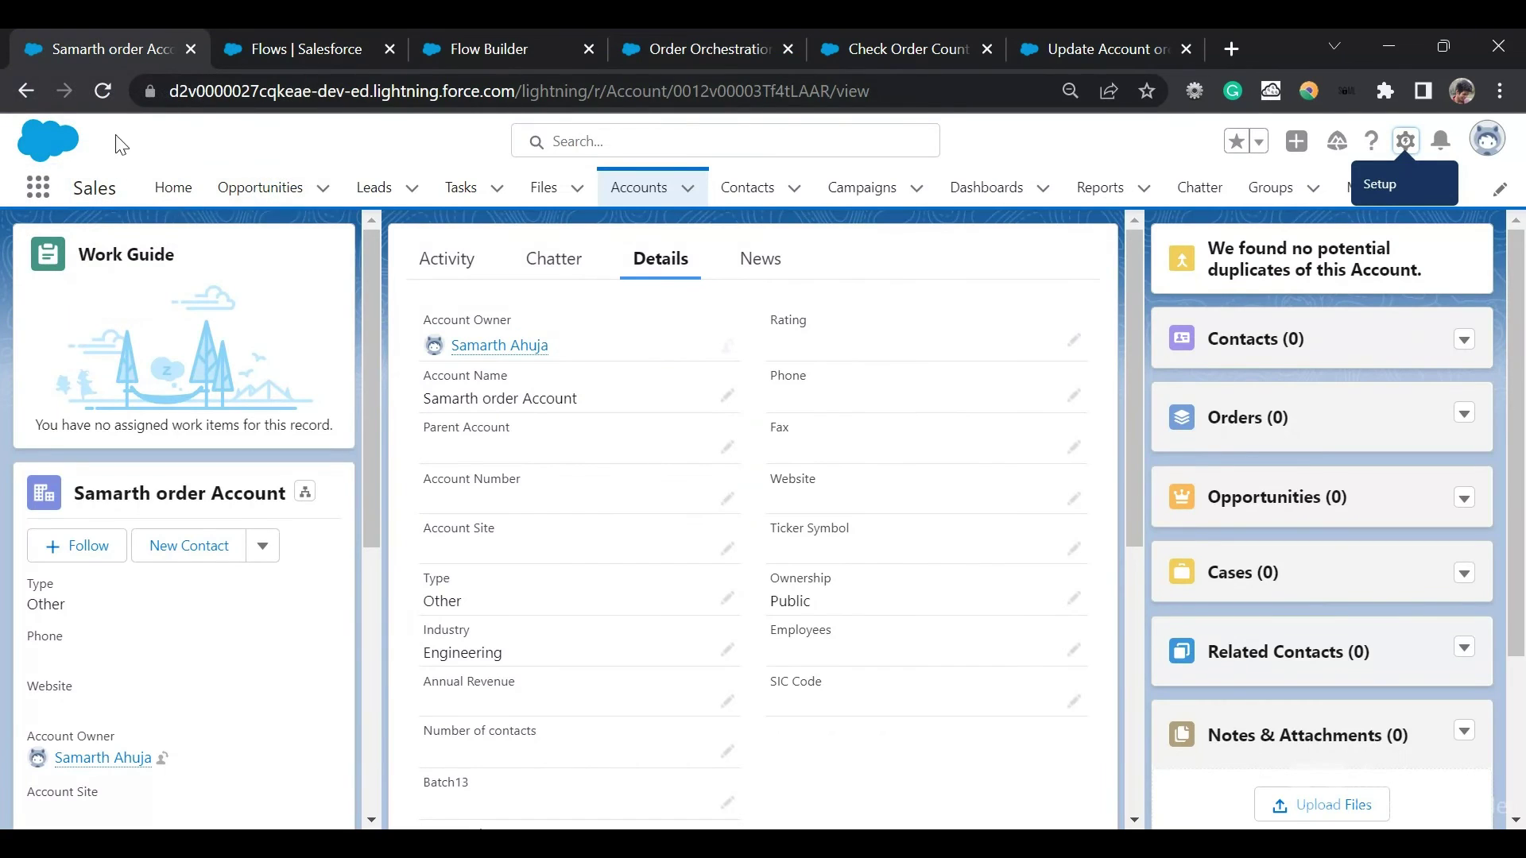
left_click(107, 91)
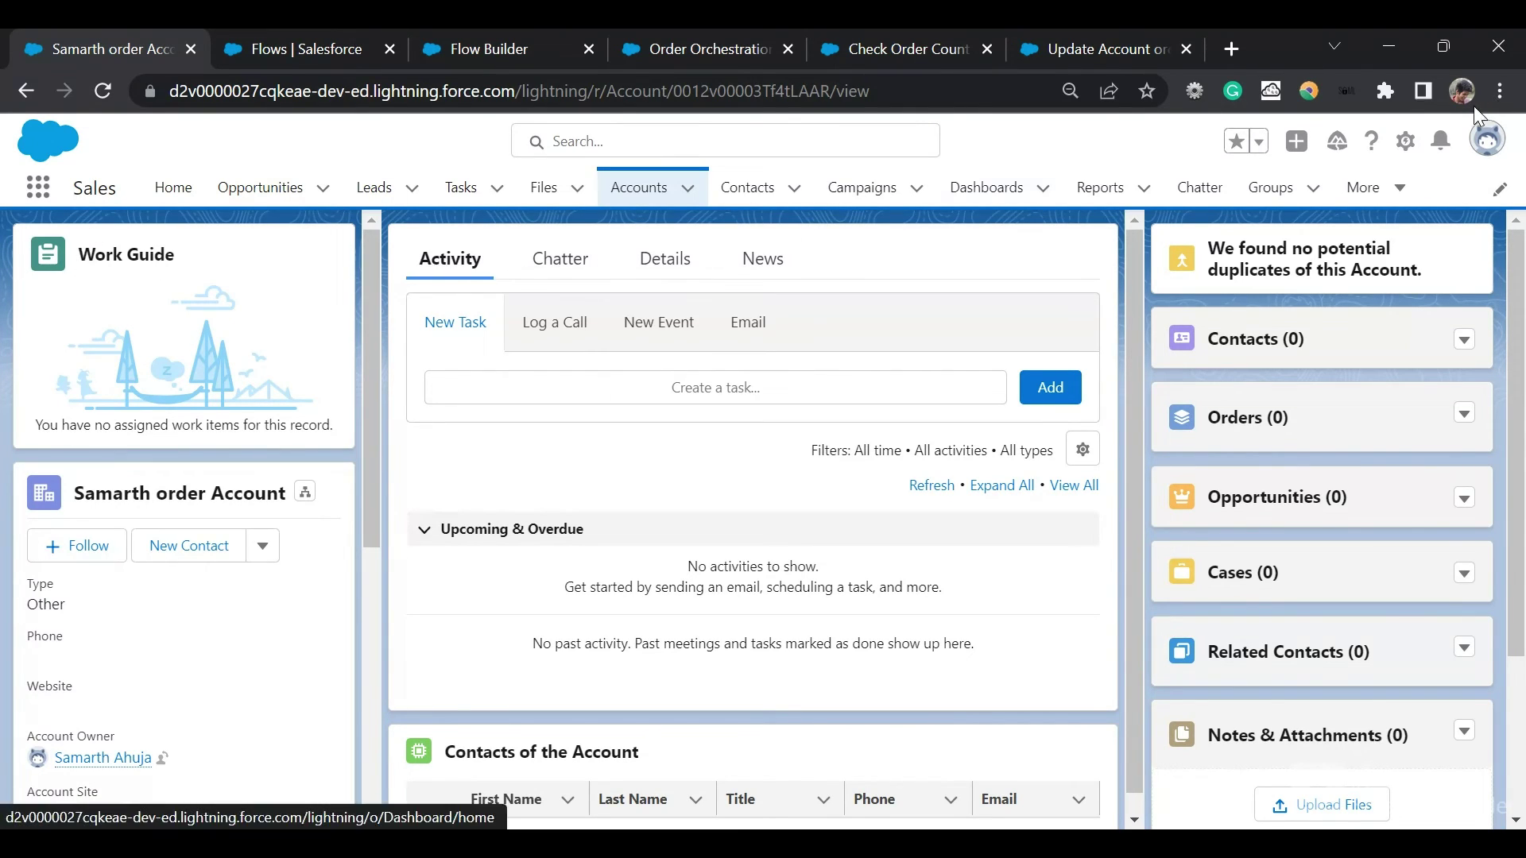
left_click(1405, 143)
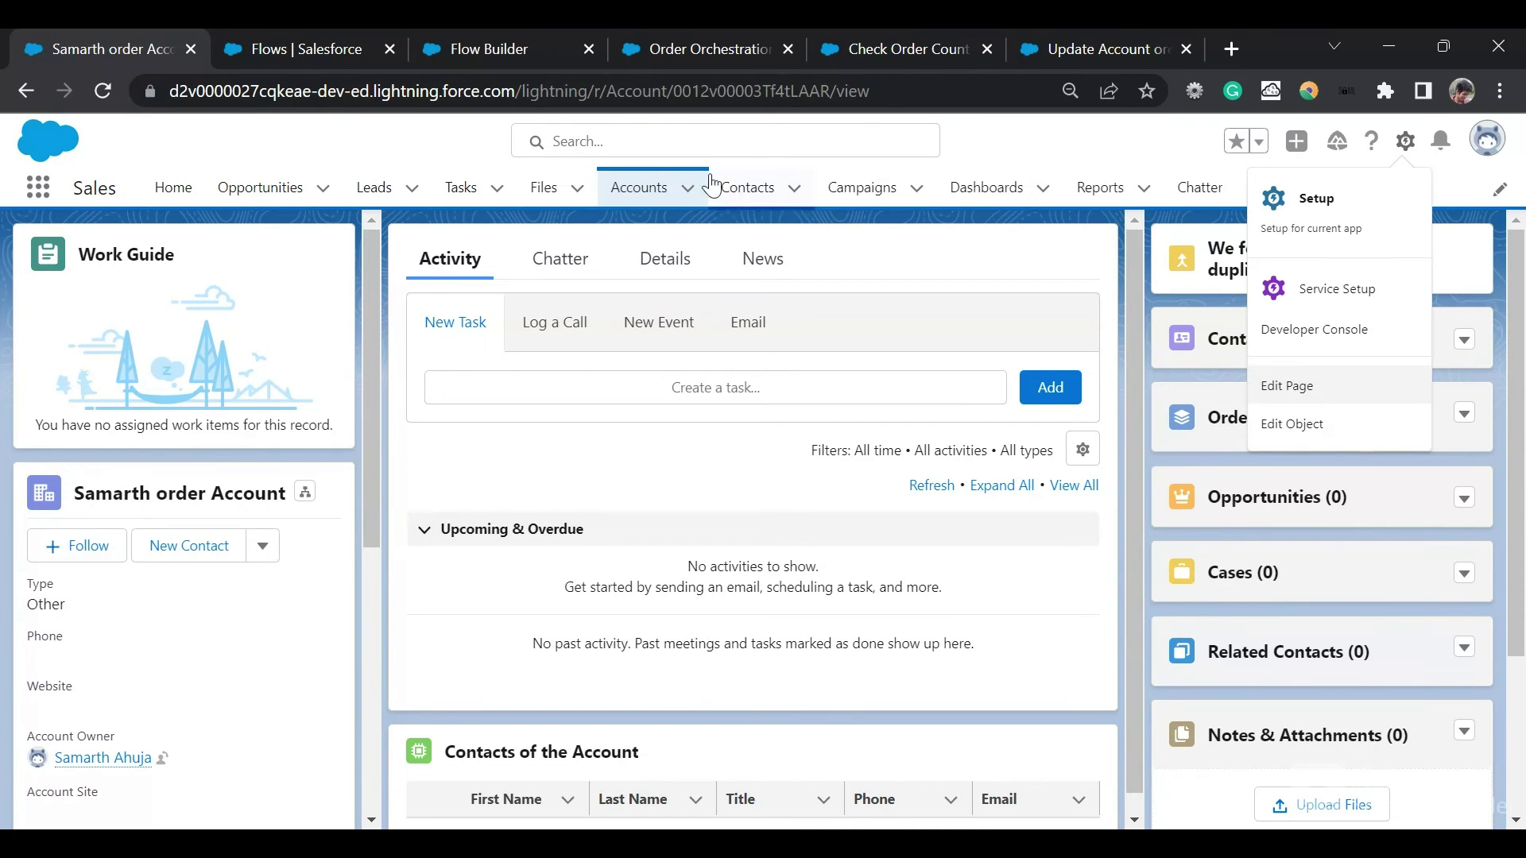
Open the order account from the Recently Viewed accounts and show its details.
left_click(644, 187)
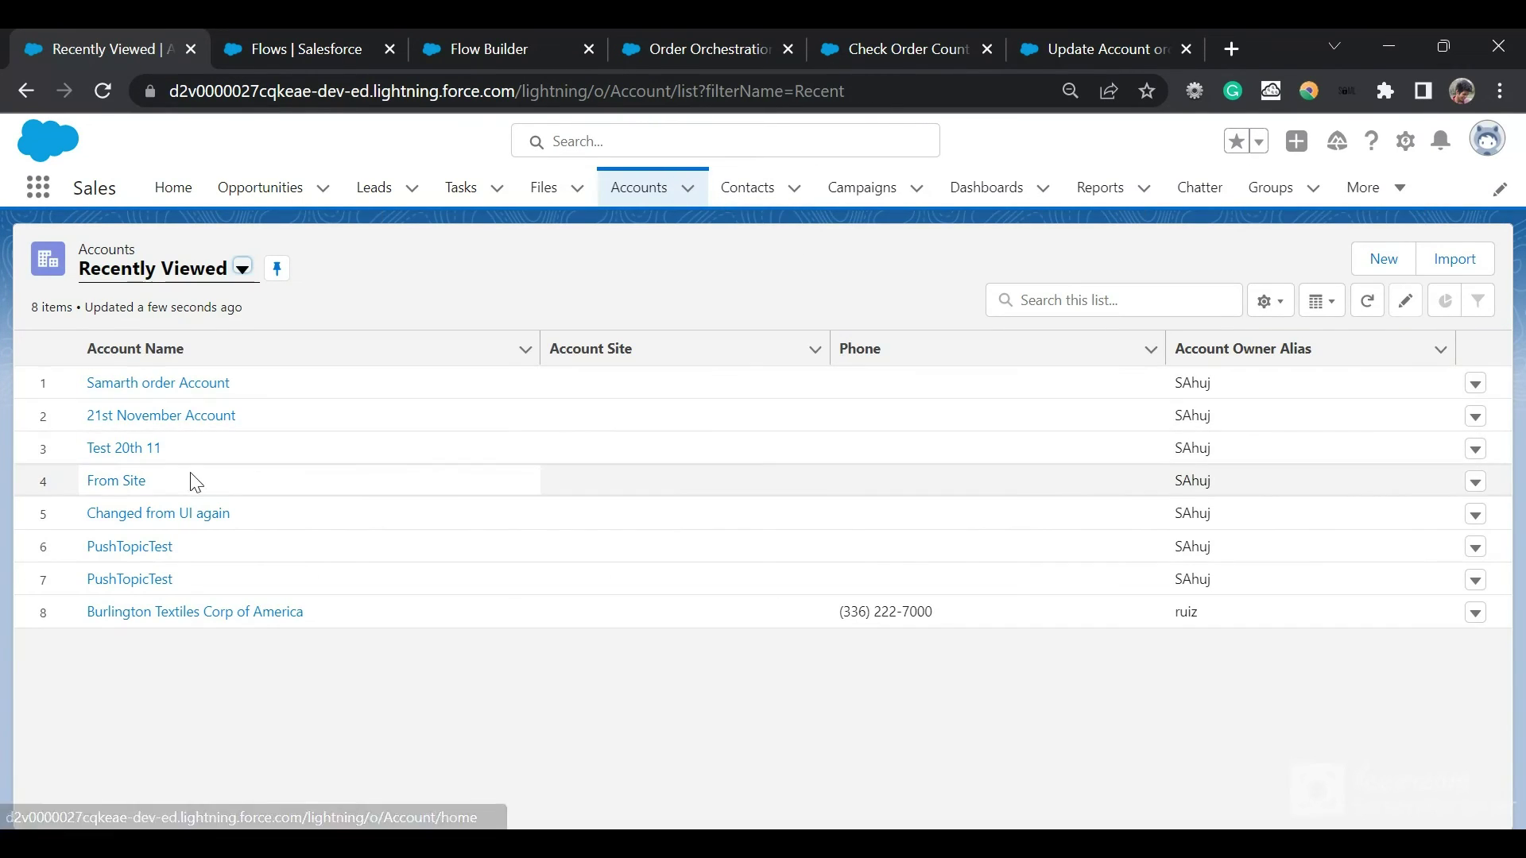
left_click(167, 385)
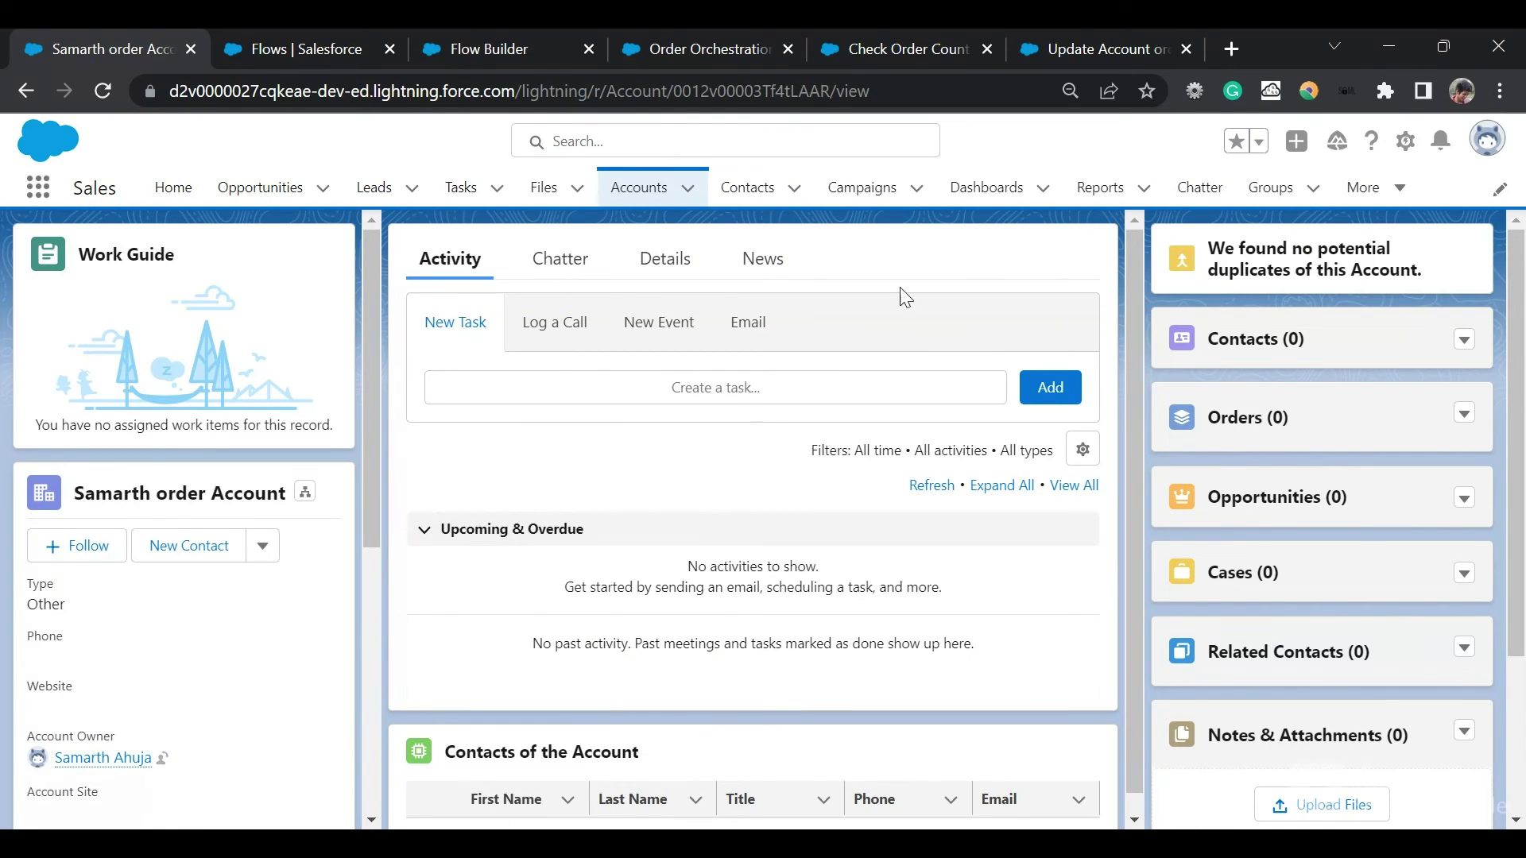
left_click(665, 258)
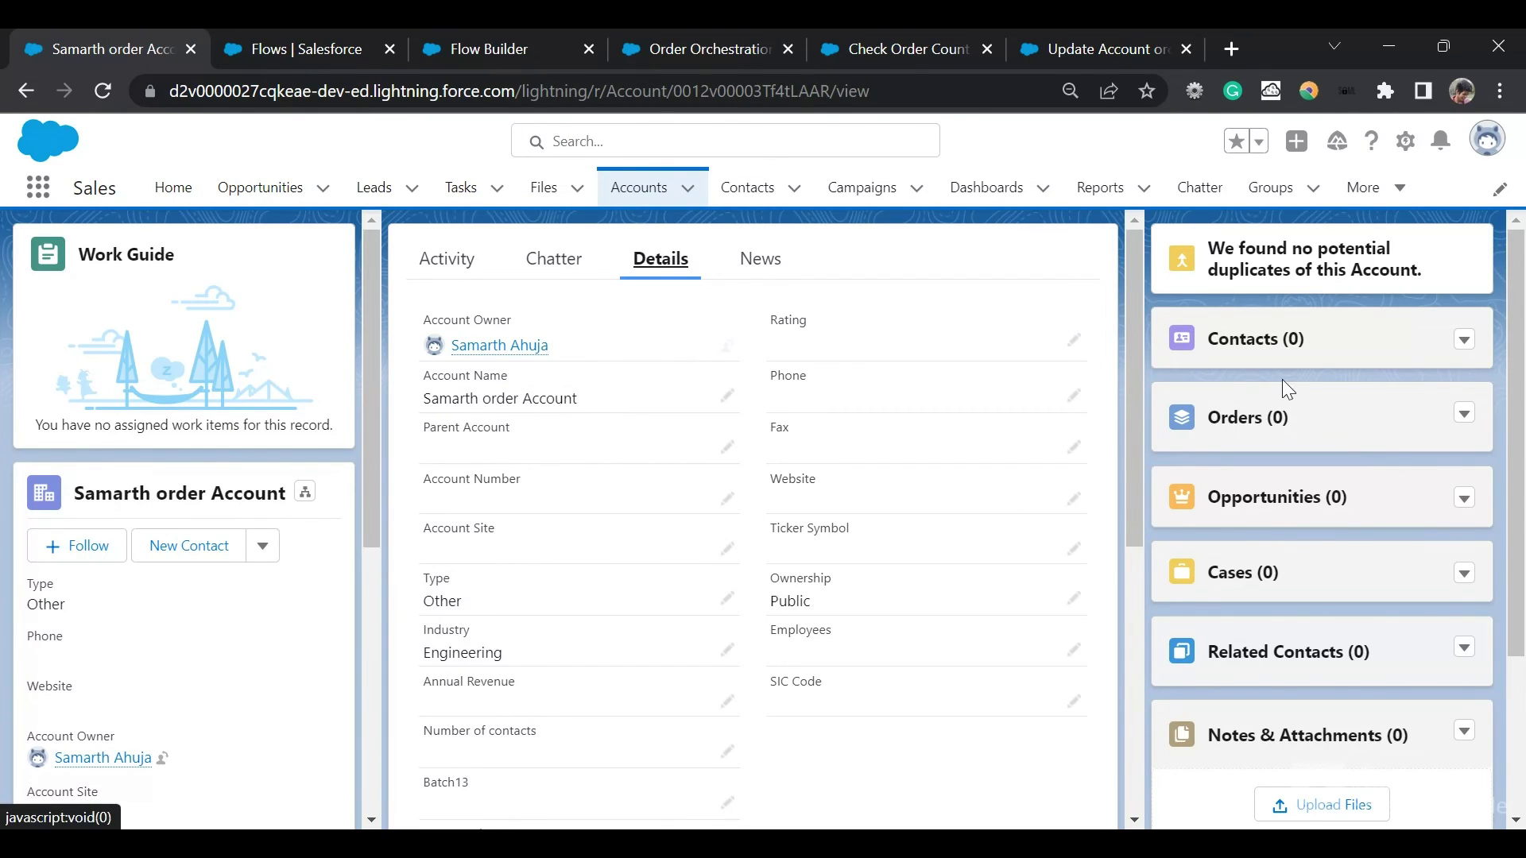
Create a business order on the account with its existing contract and order start date 11/27/2022, and save it.
left_click(1465, 413)
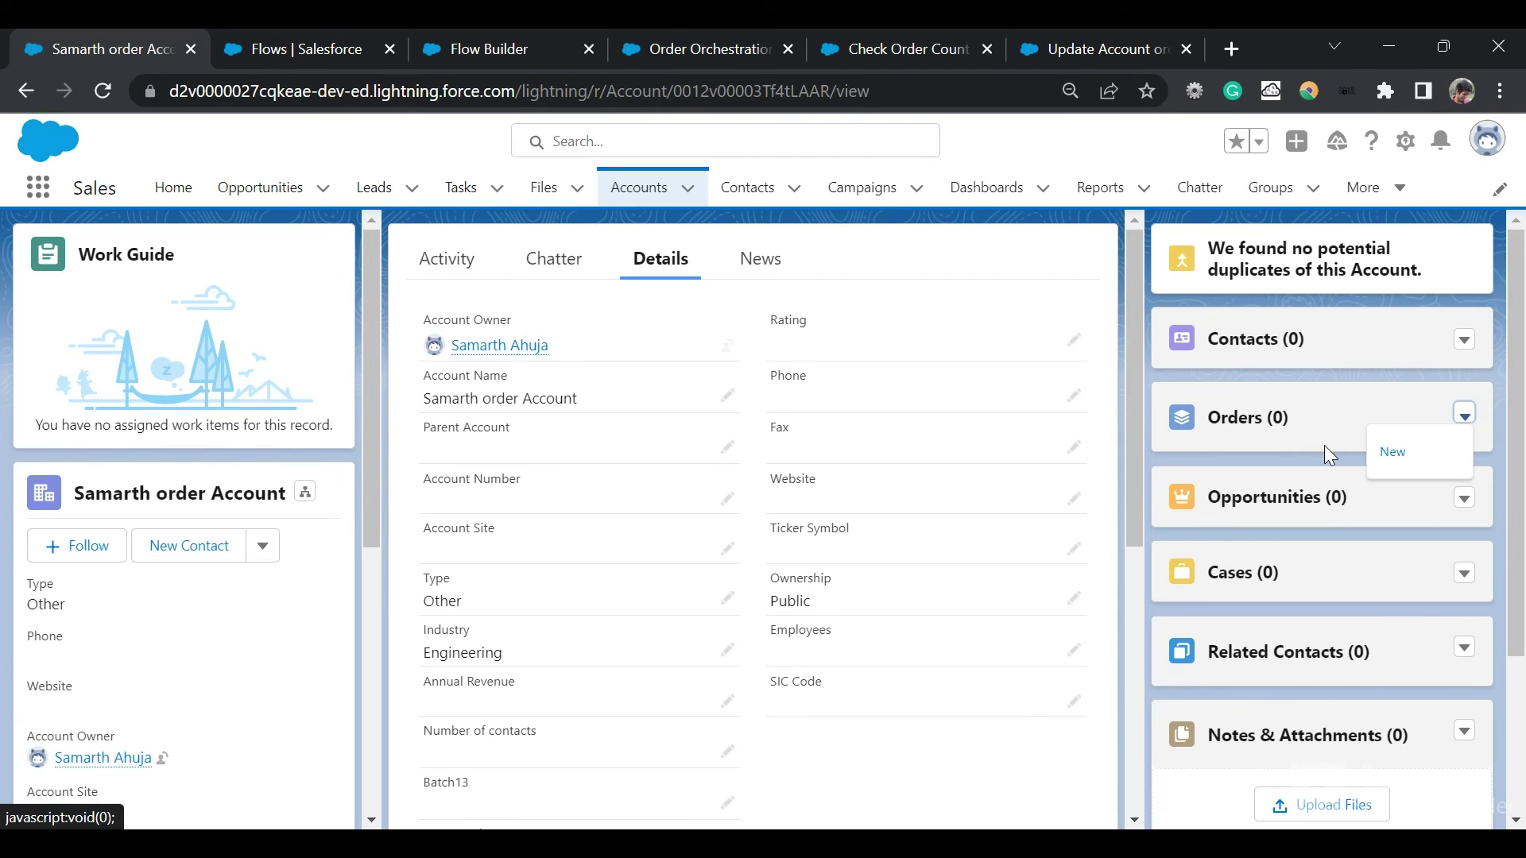
left_click(1398, 452)
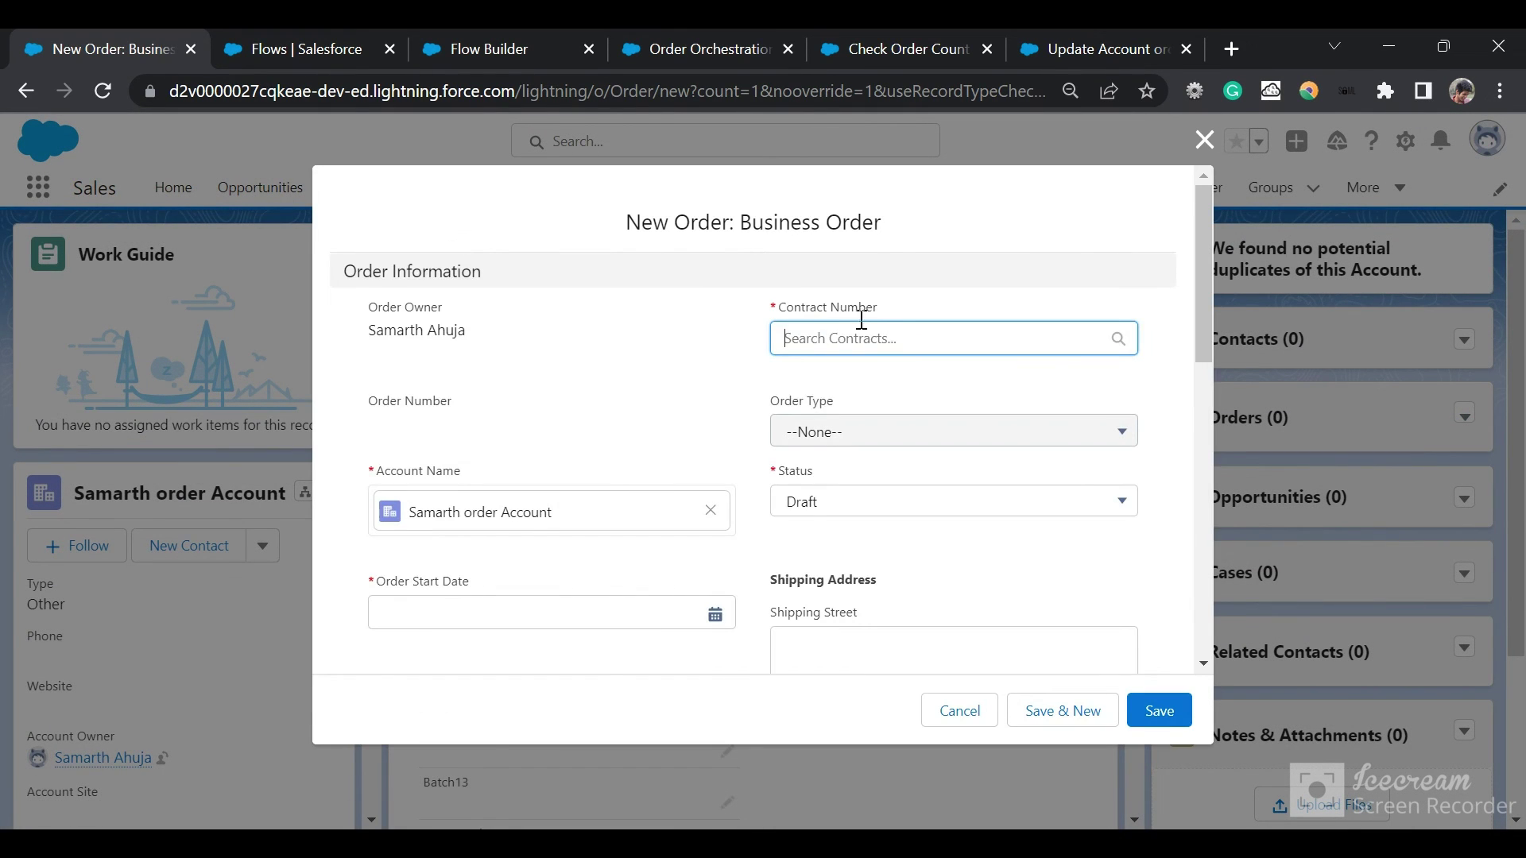
left_click(898, 342)
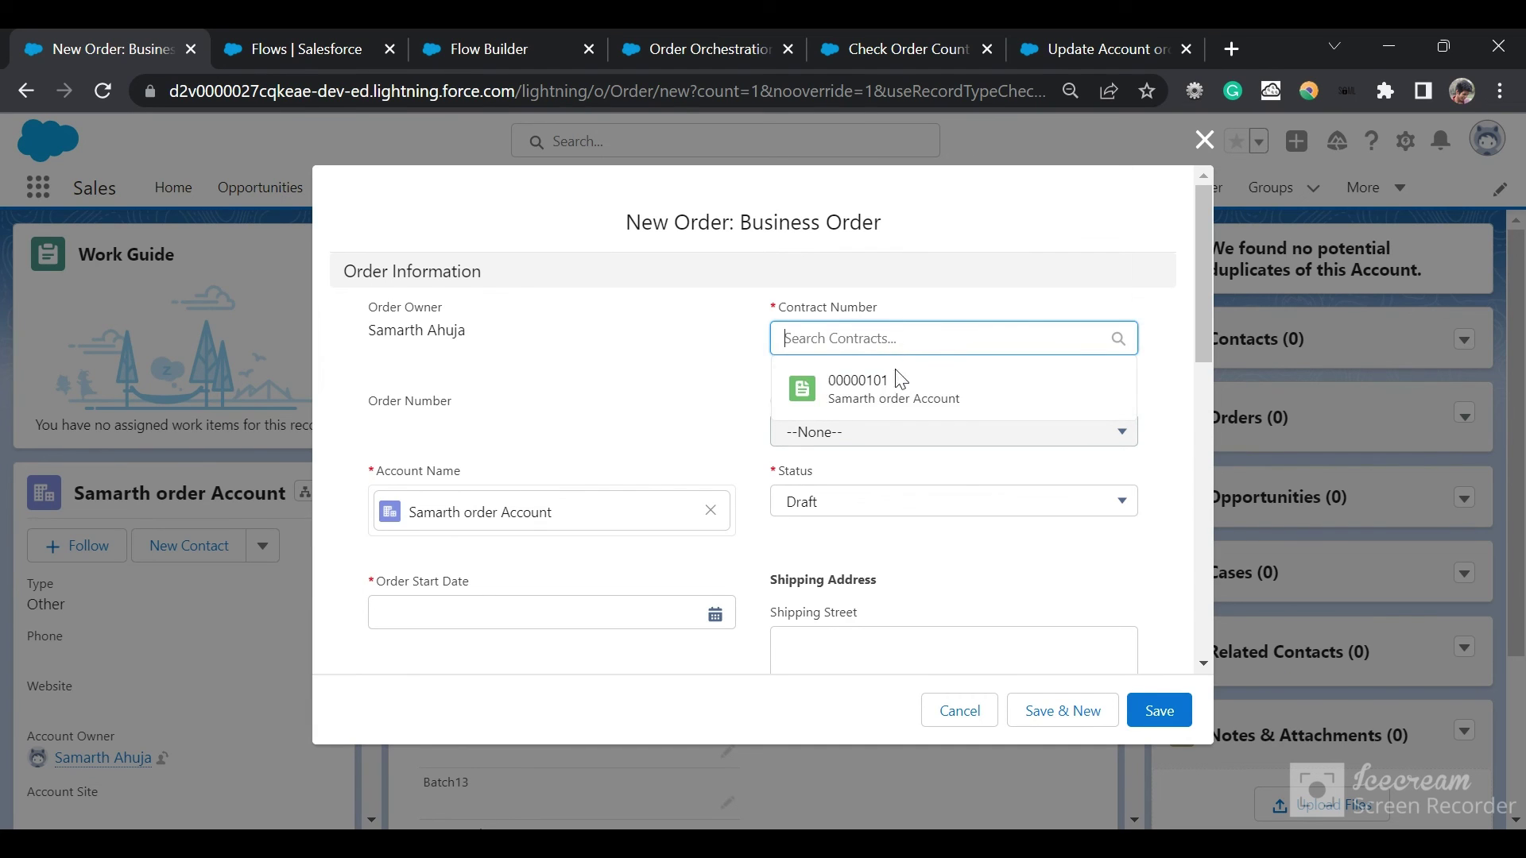
left_click(896, 389)
left_click(703, 624)
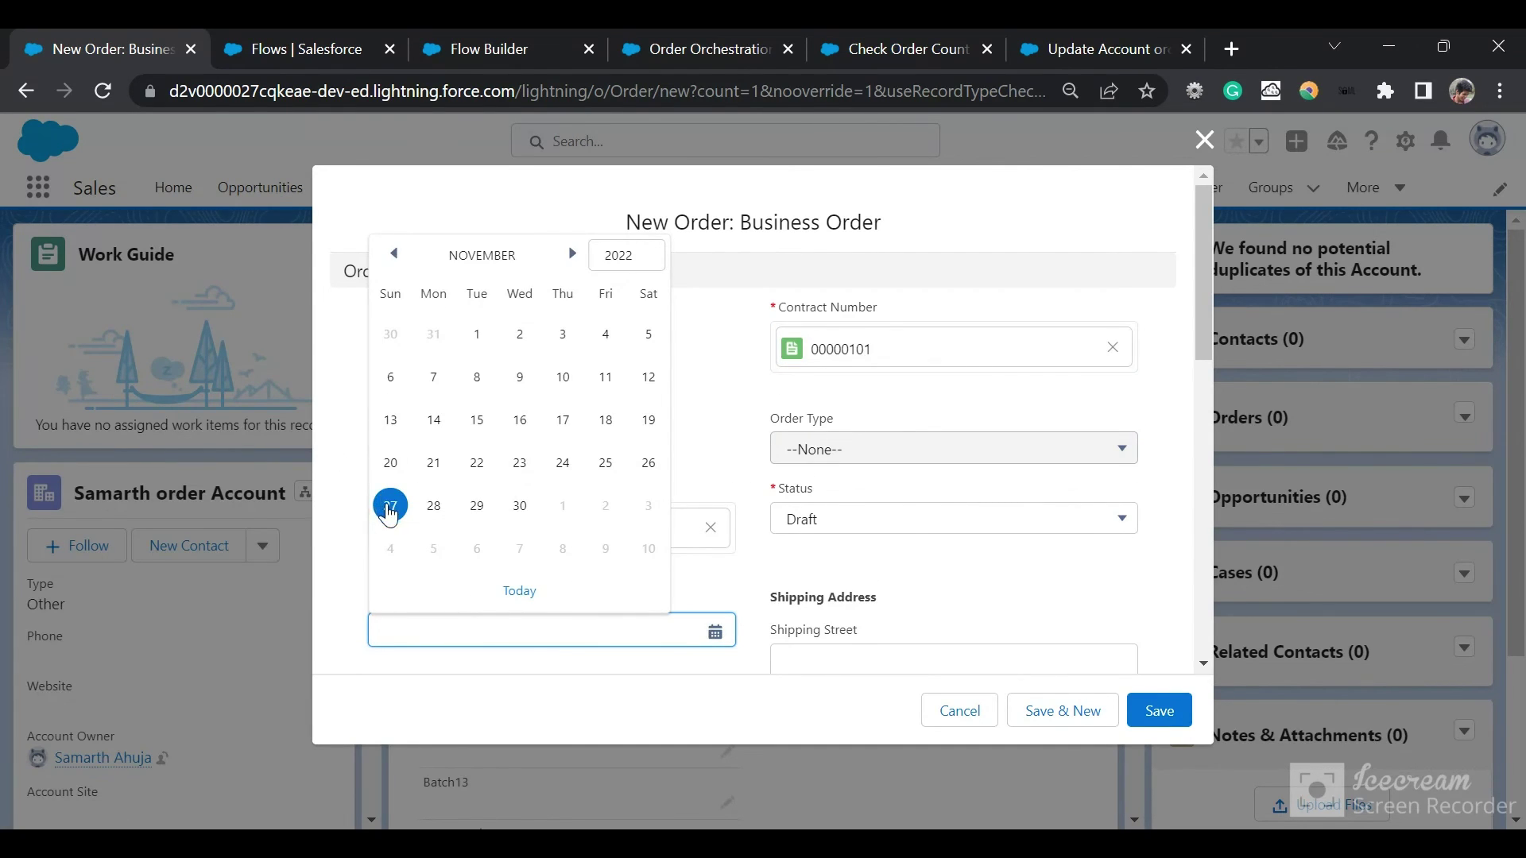
left_click(390, 506)
scroll(528, 511, "down", 10)
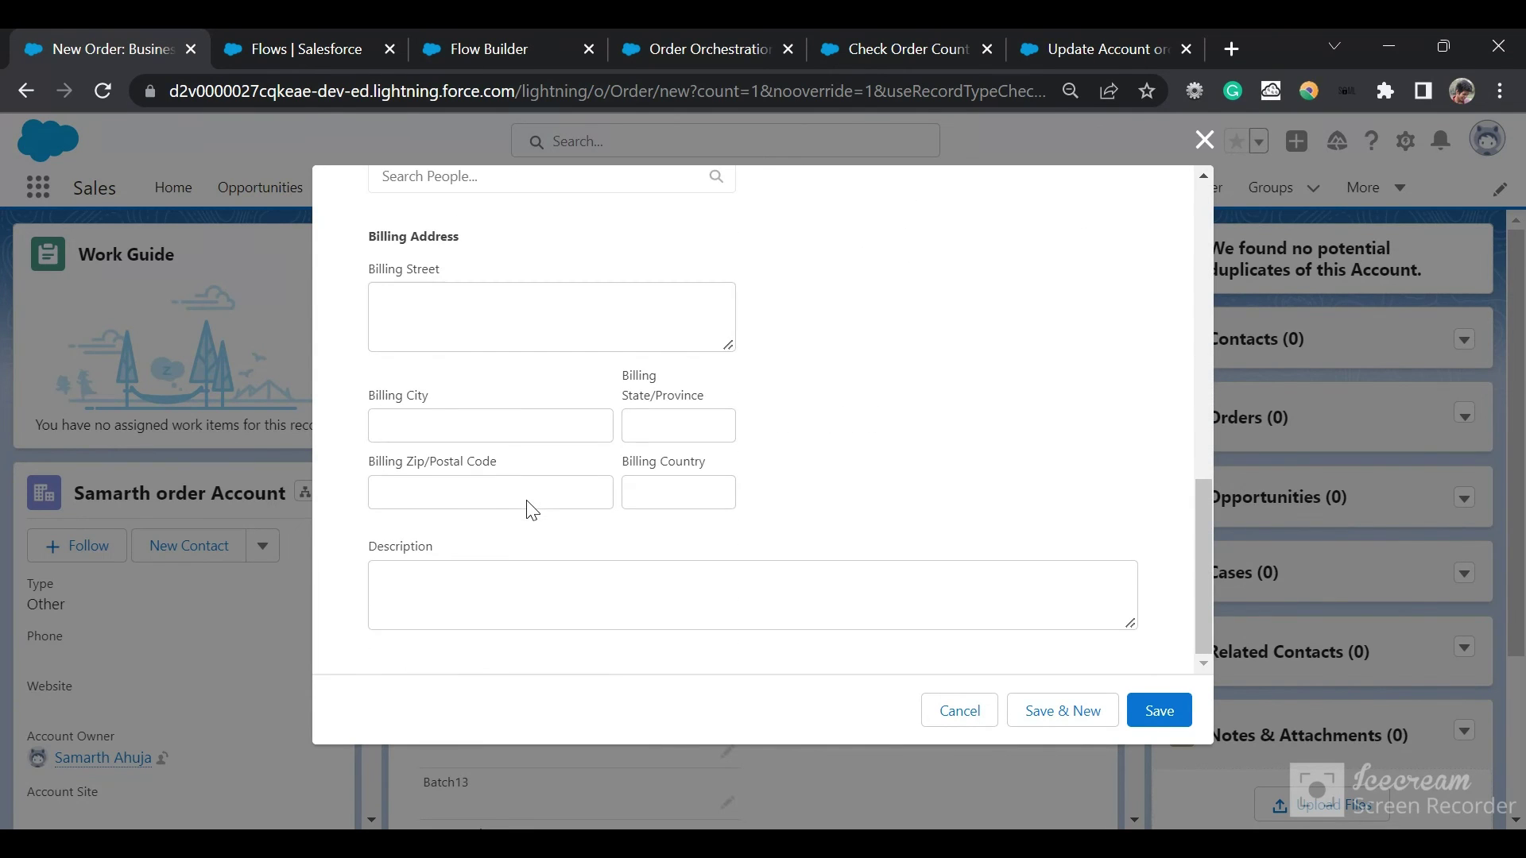
scroll(528, 505, "up", 10)
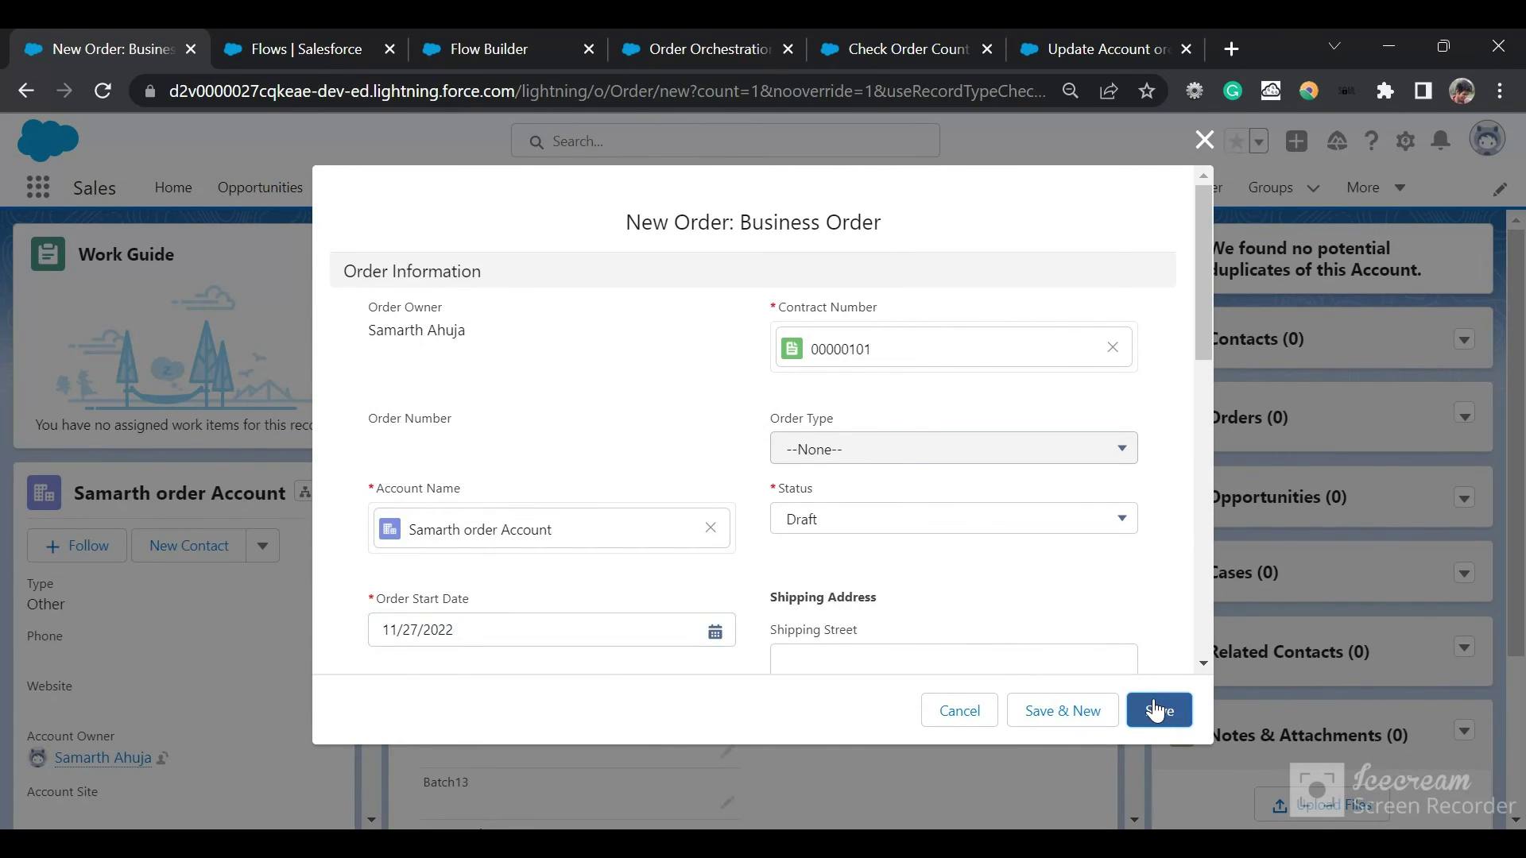
left_click(1155, 709)
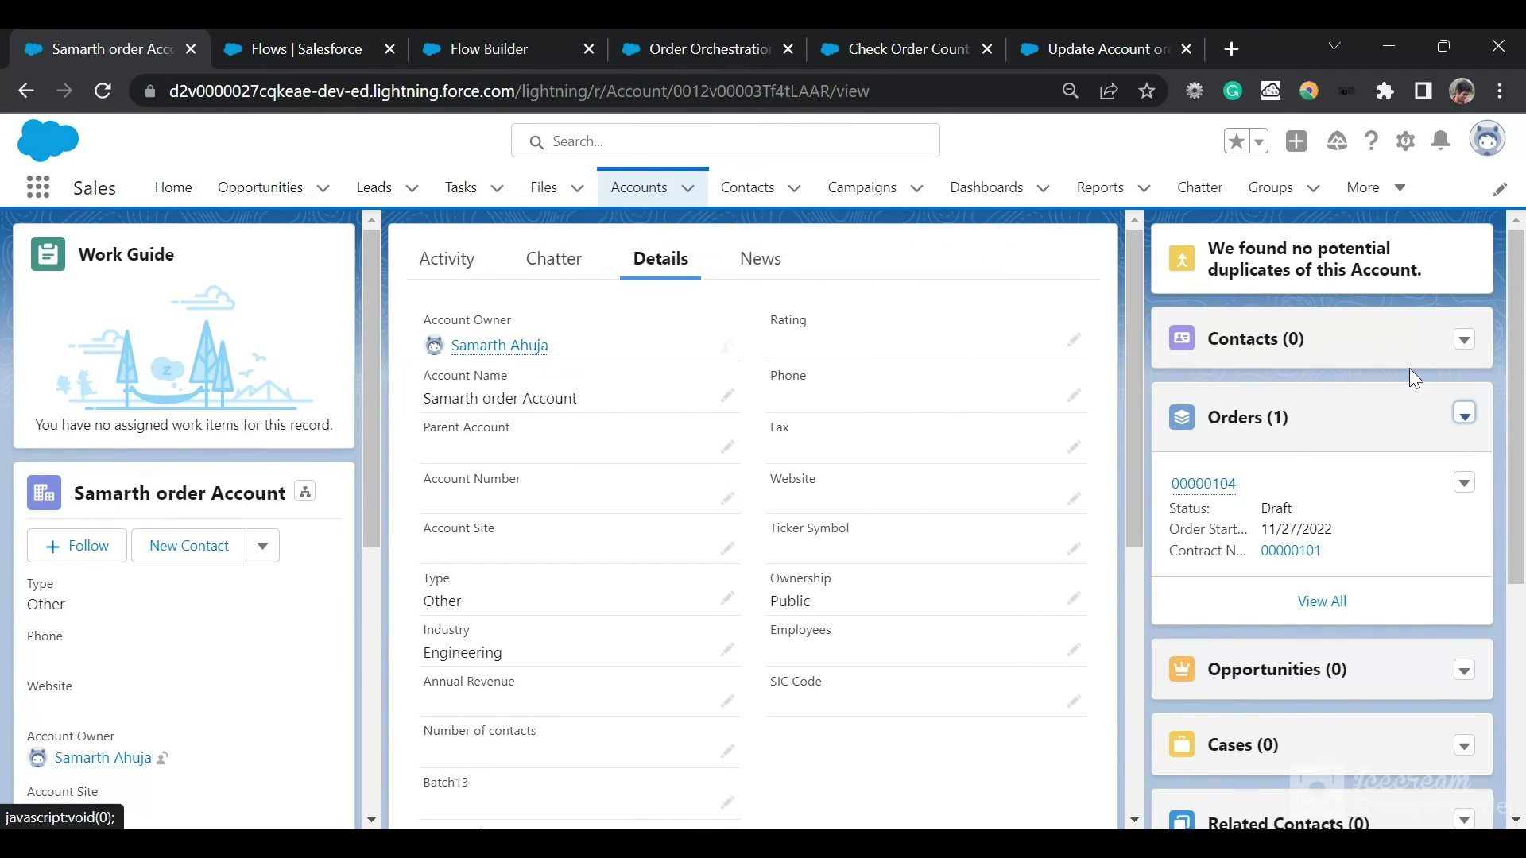
Create and save a second business order for the account with the same contract and order start date 11/27/2022.
left_click(1465, 414)
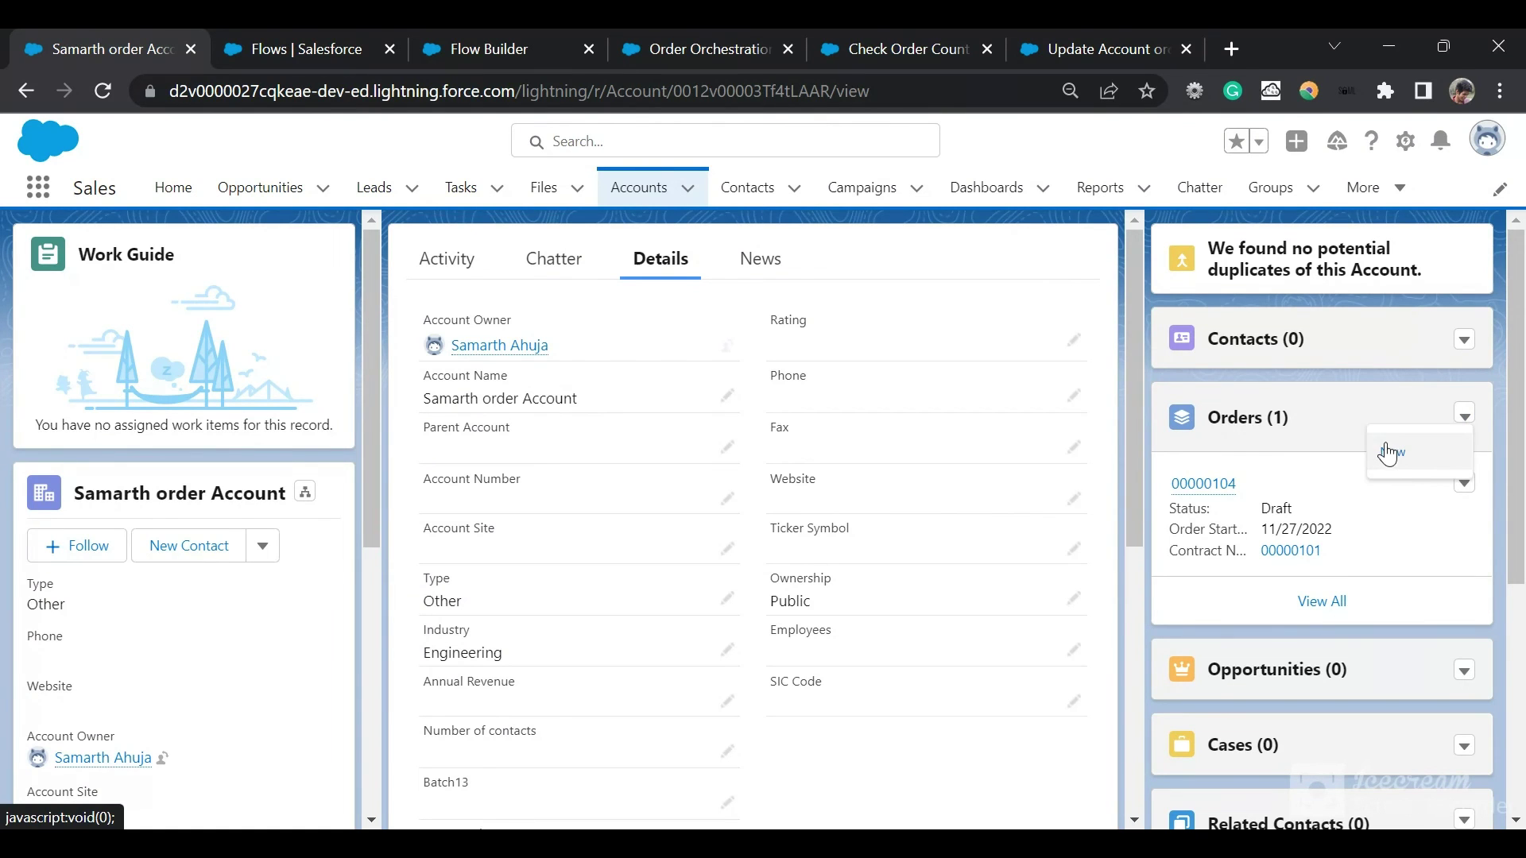
left_click(1388, 453)
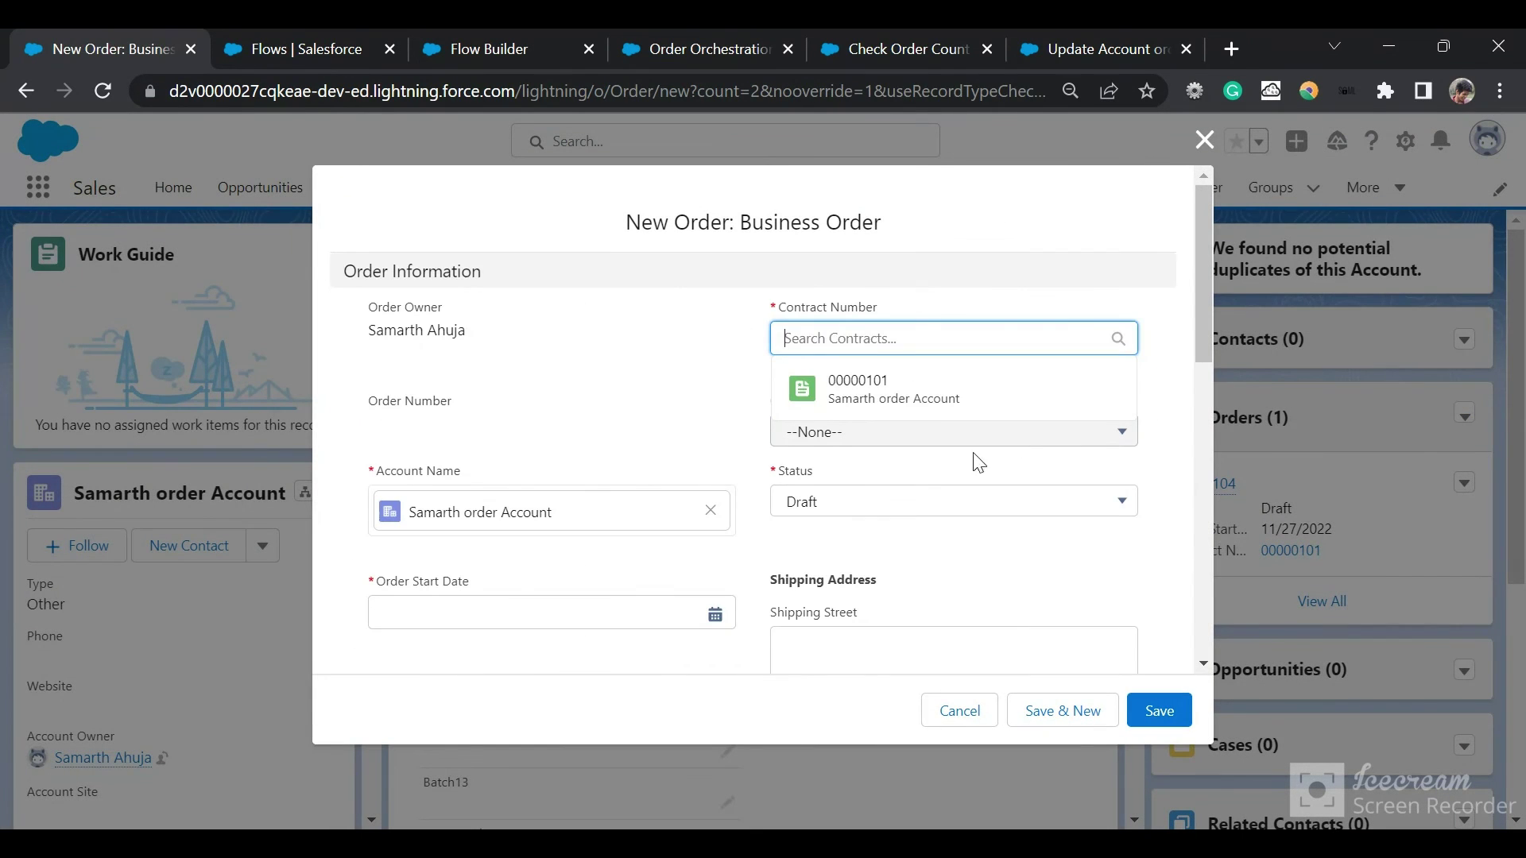
left_click(893, 385)
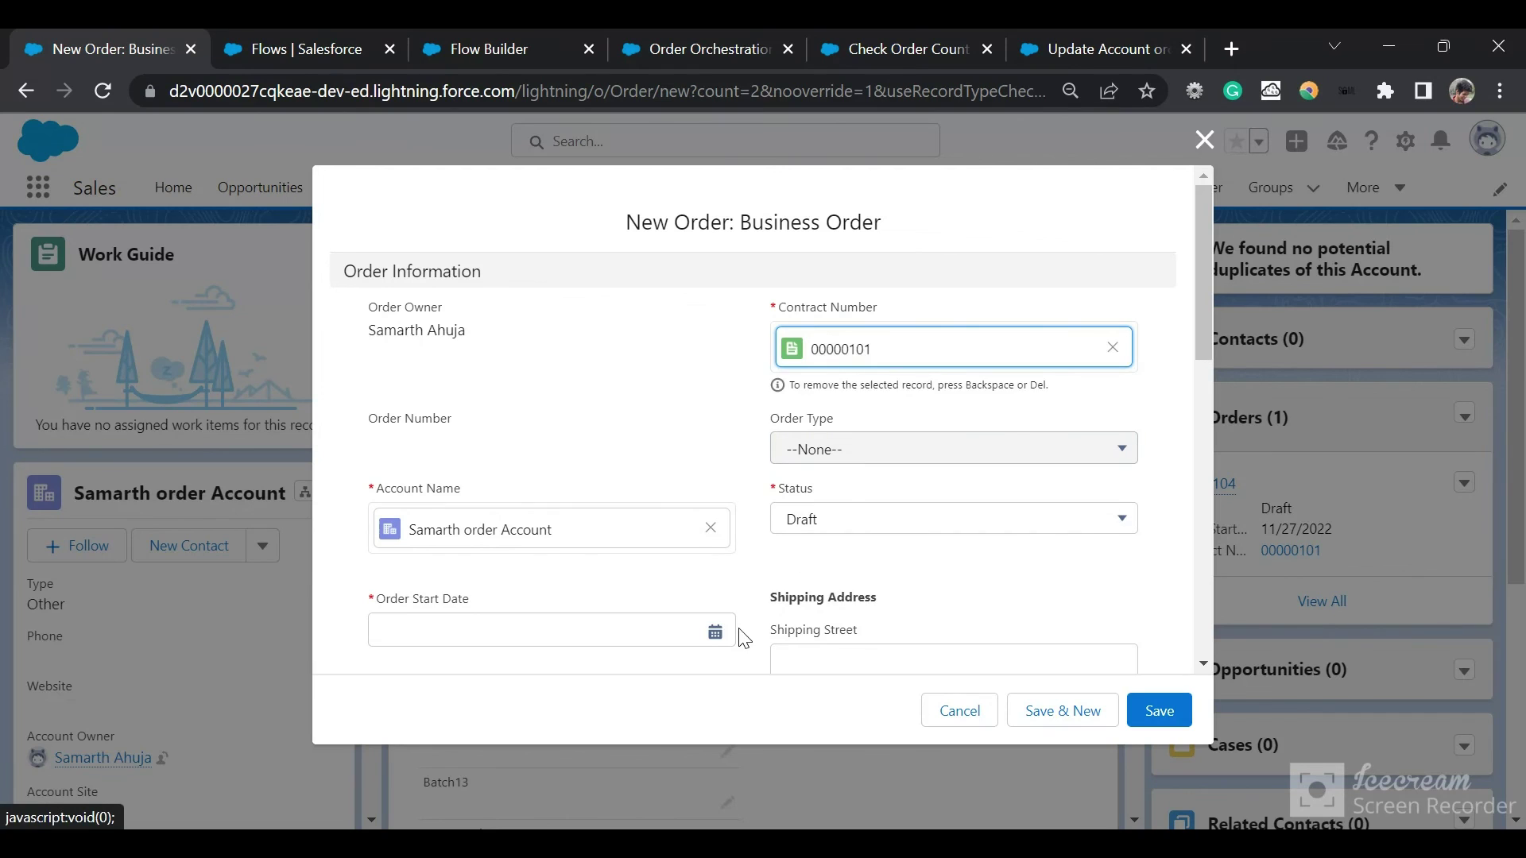
left_click(715, 633)
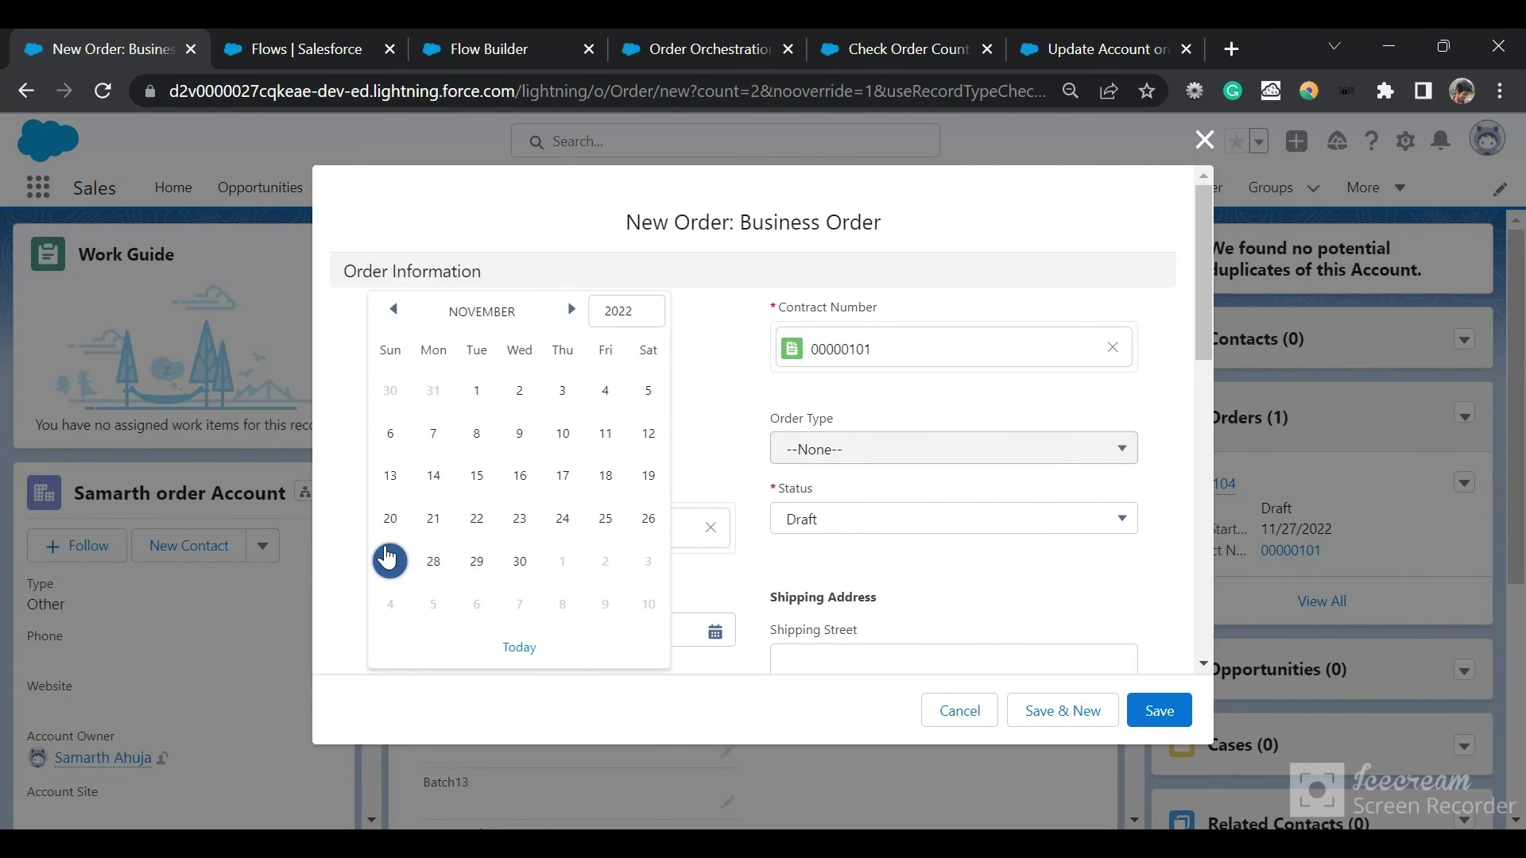
left_click(392, 560)
left_click(1165, 709)
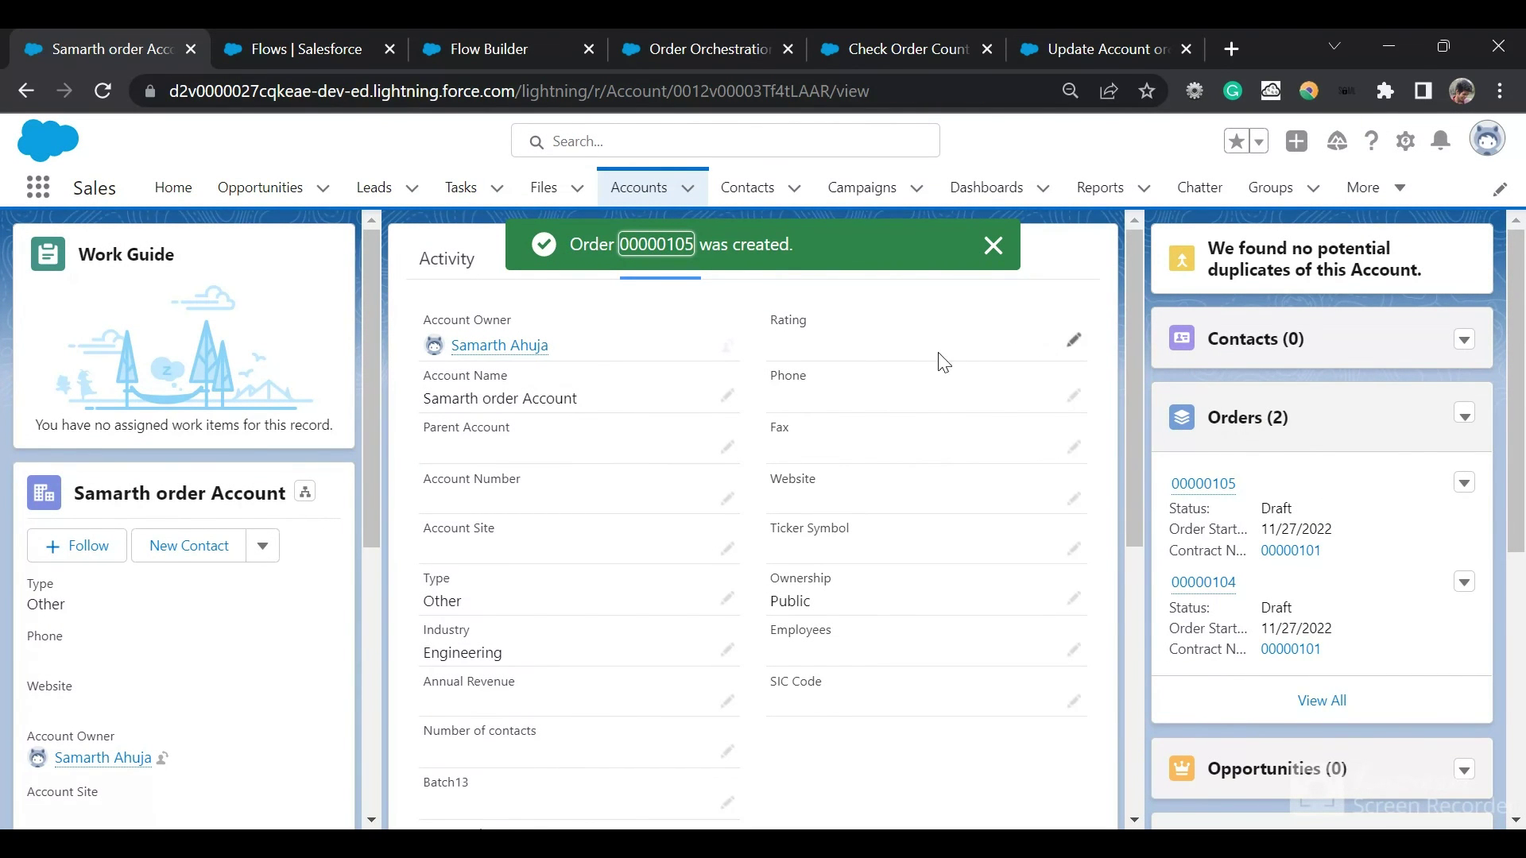
left_click(994, 245)
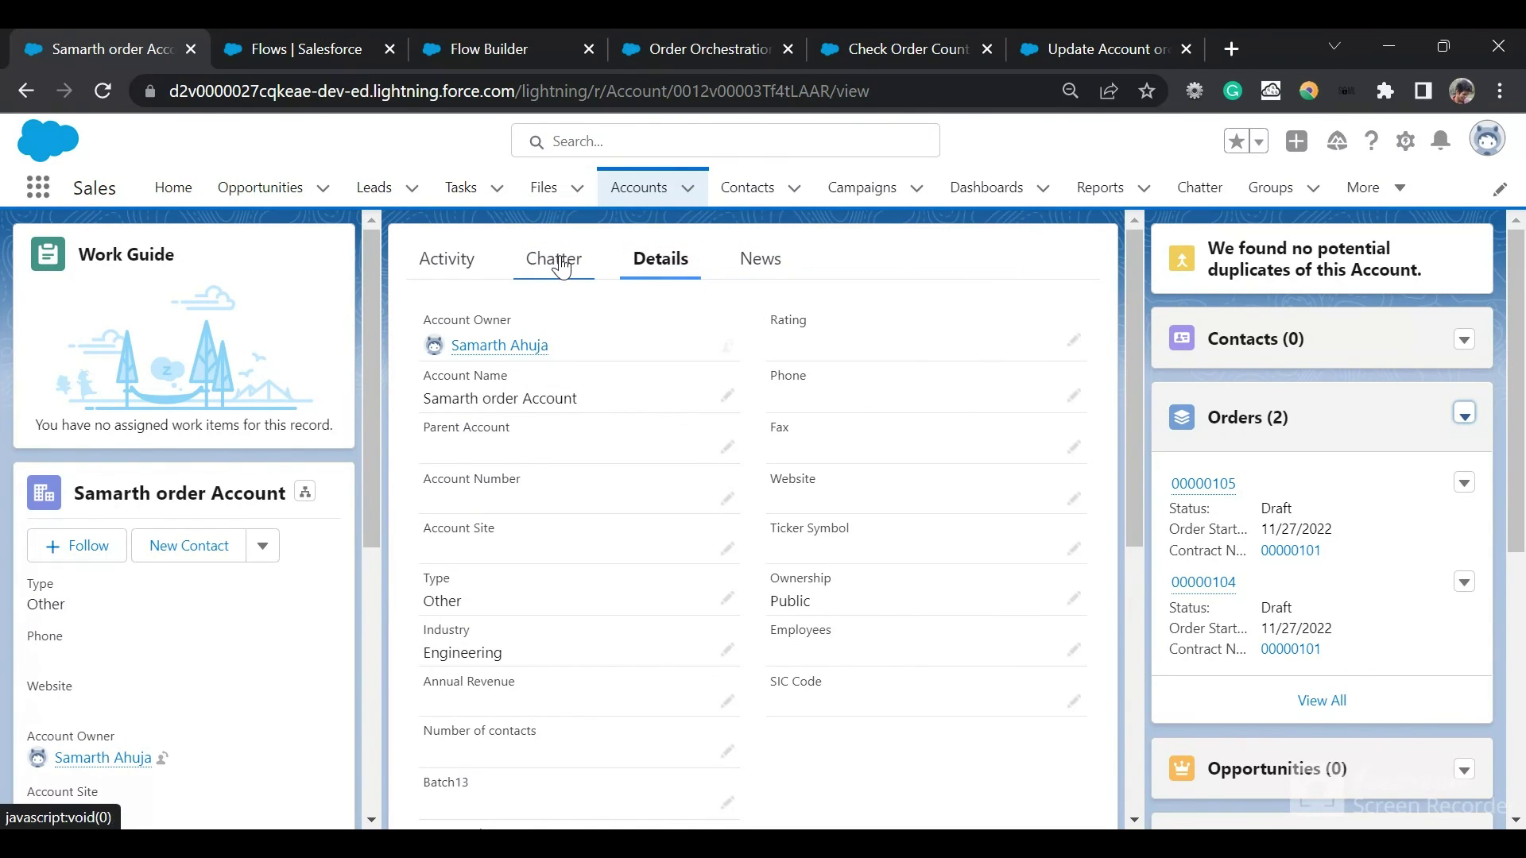
Reload the account, check the Rating in its details, and finish the Assign to User work item in the Work Guide.
left_click(109, 95)
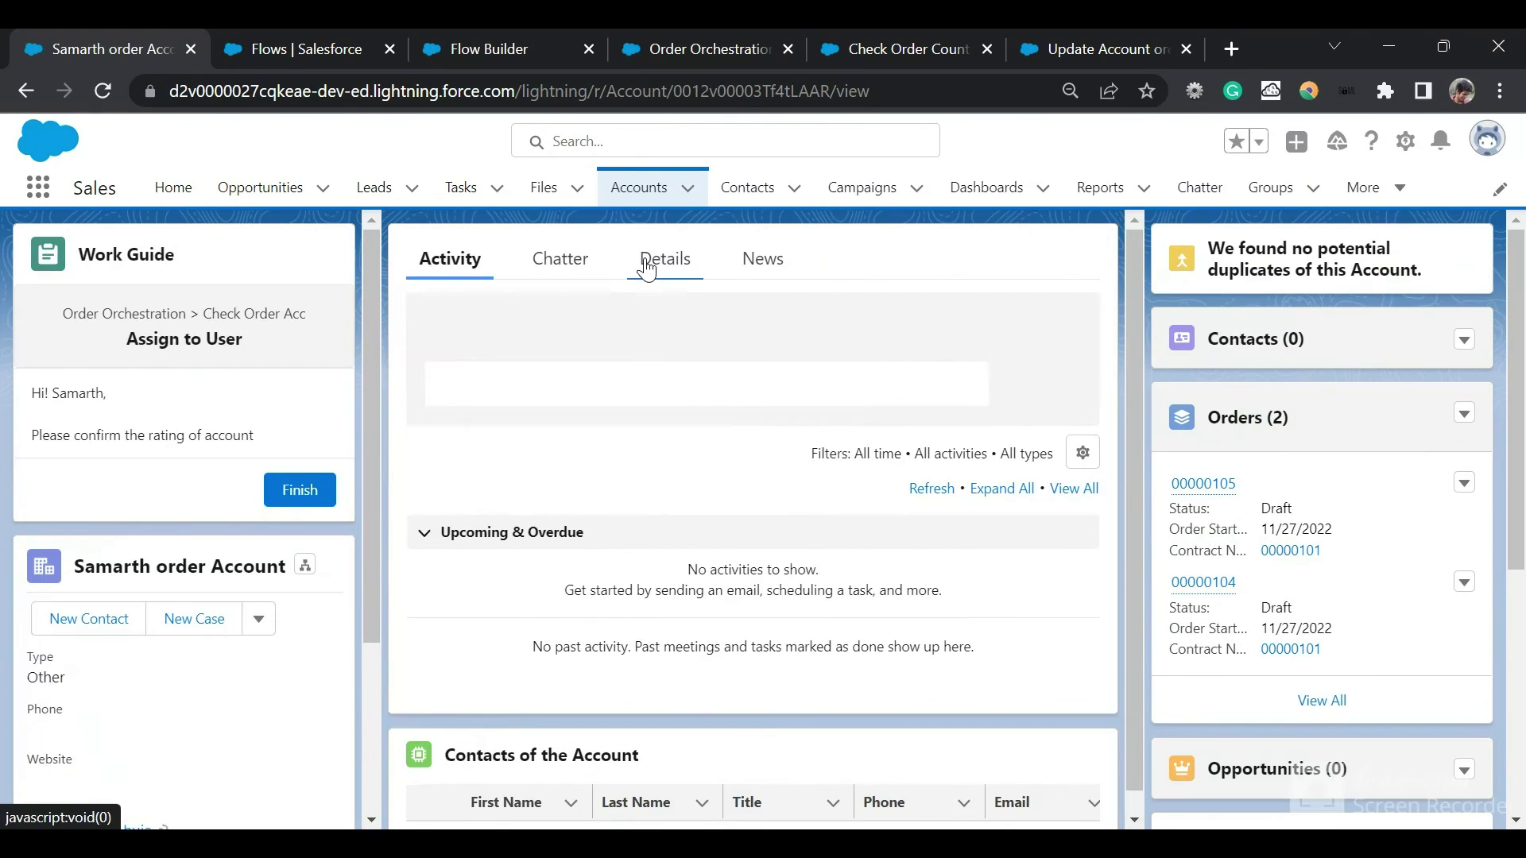
left_click(647, 269)
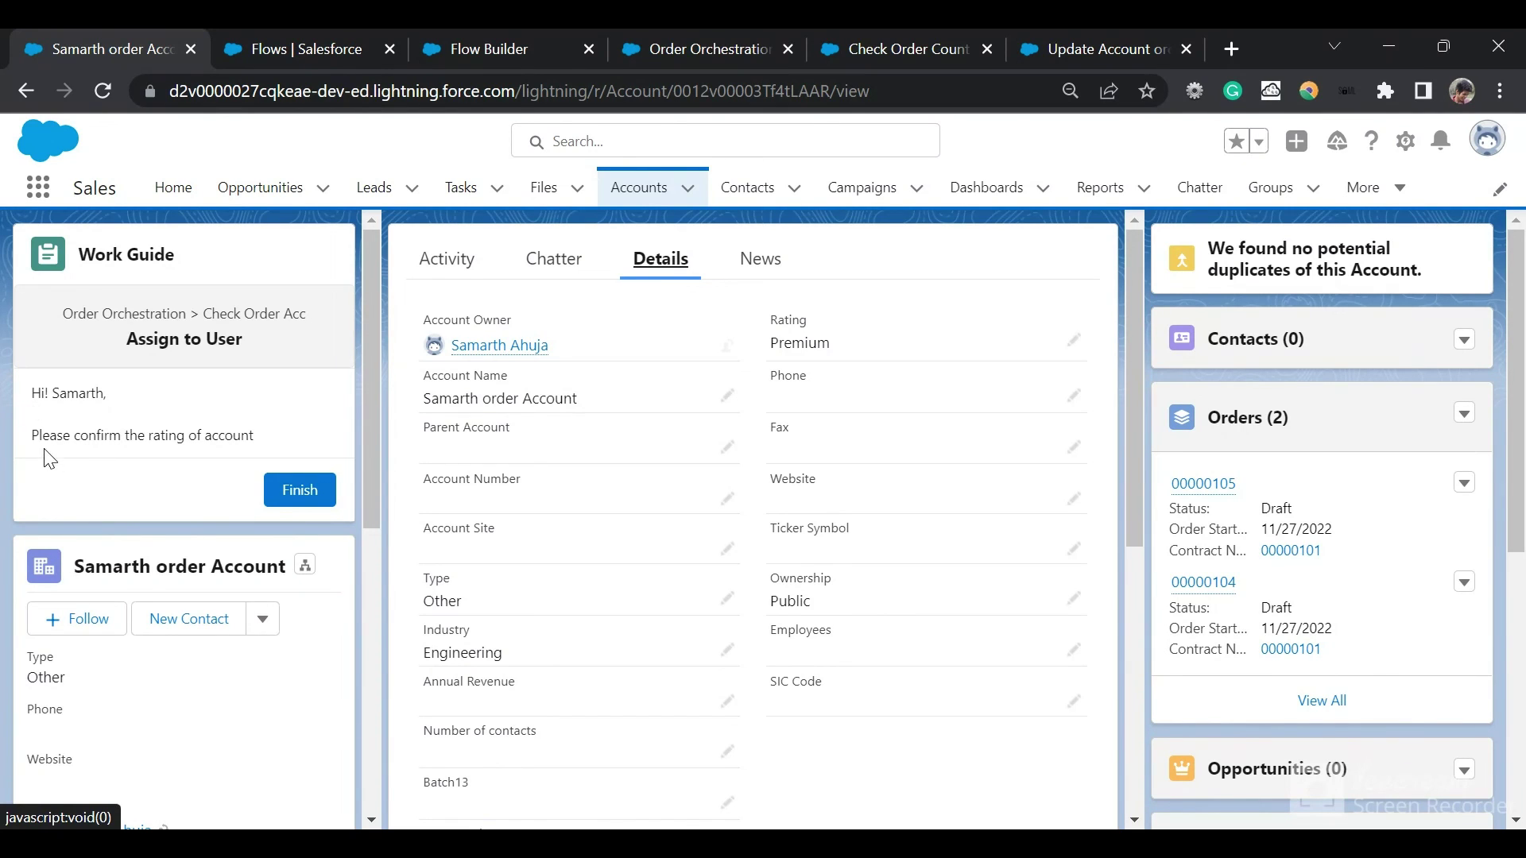
left_click(286, 494)
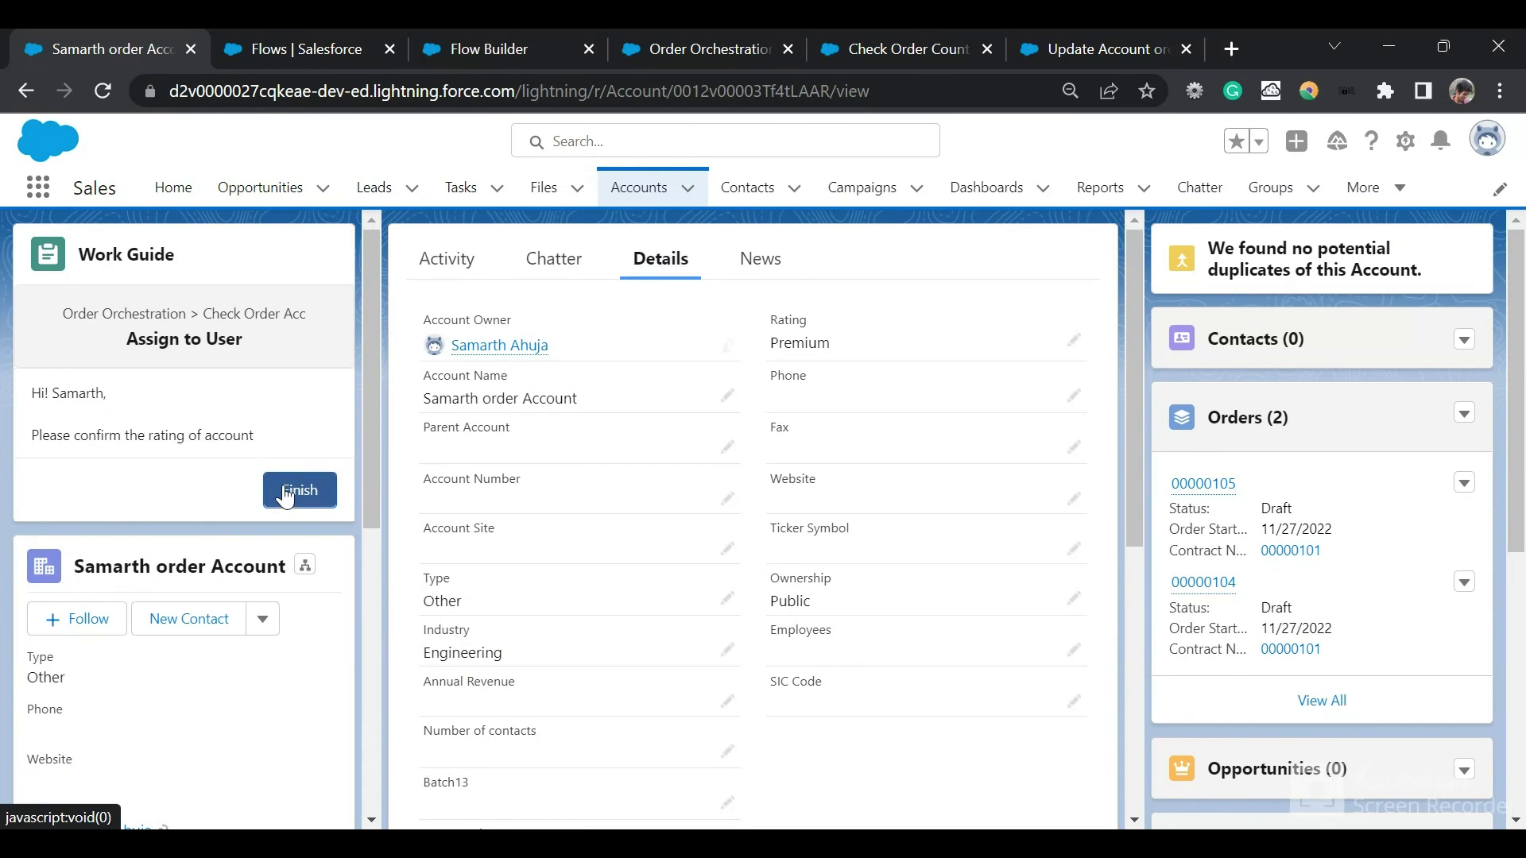